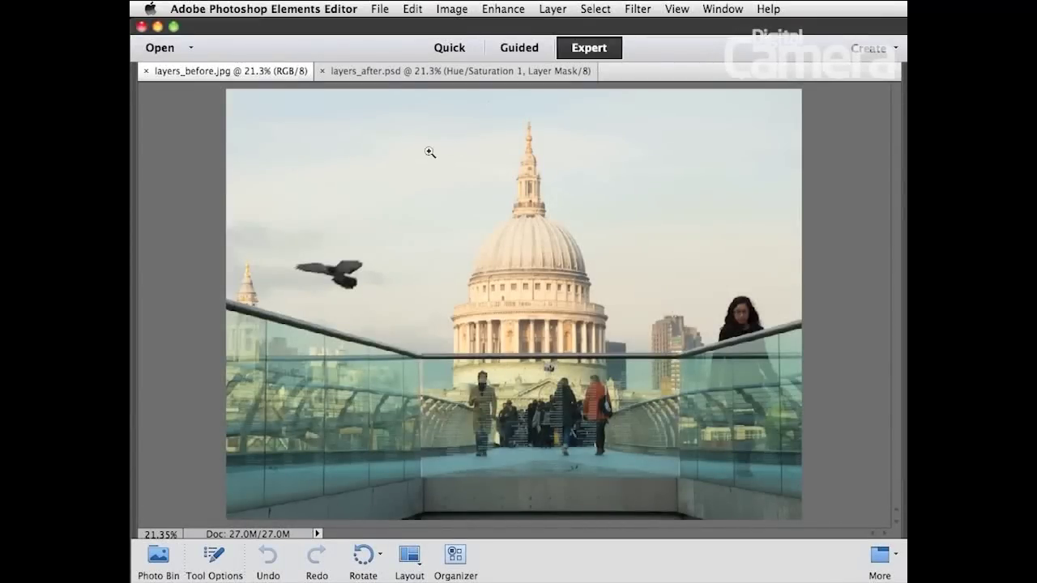
Flip repeatedly between layers_before.jpg and layers_after.psd, ending on the teal-toned edit.
{"action": "key", "text": "ctrl+Tab"}
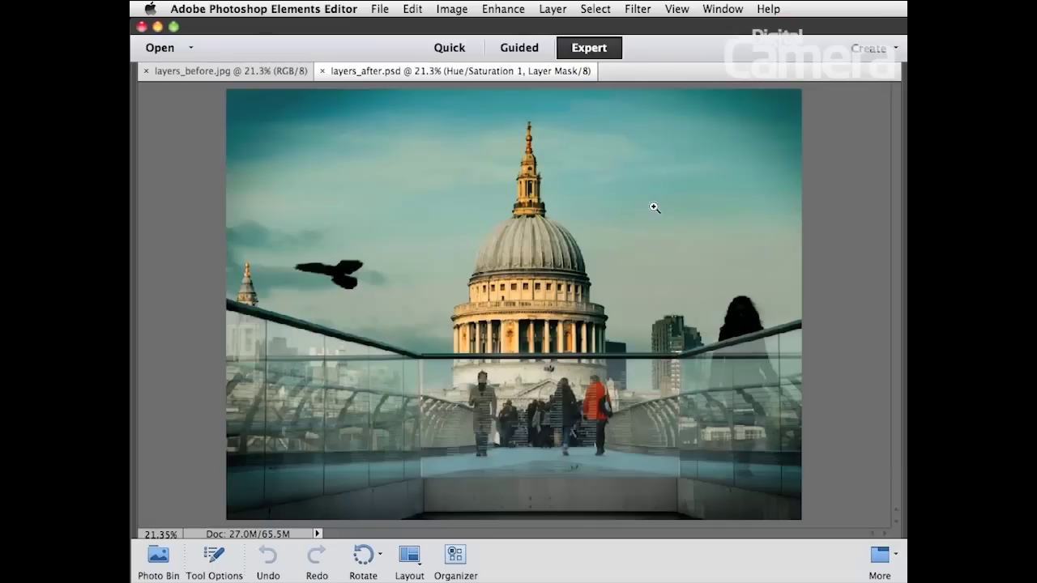
{"action": "key", "text": "ctrl+Tab"}
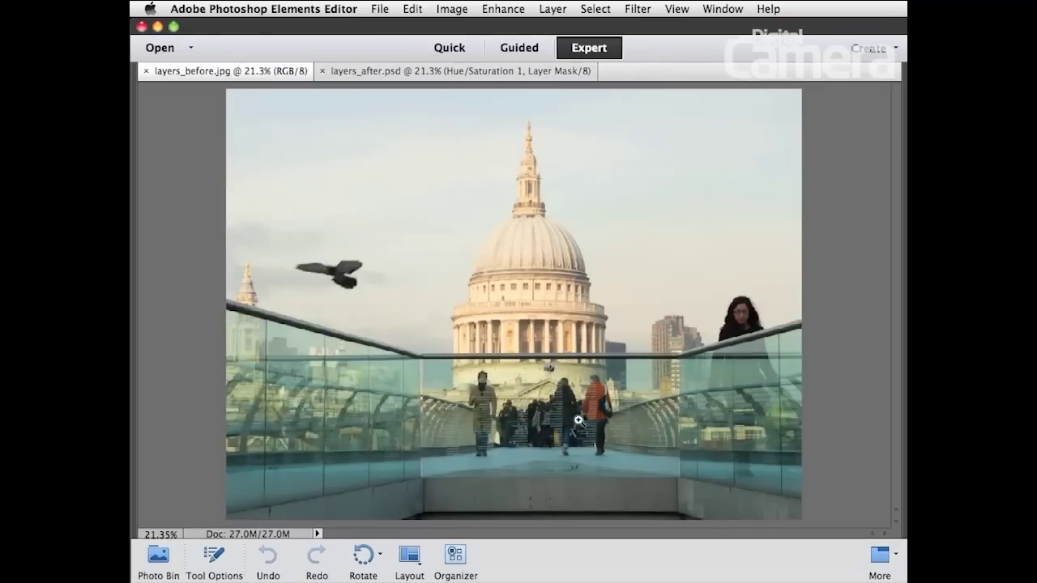
{"action": "key", "text": "ctrl+Tab"}
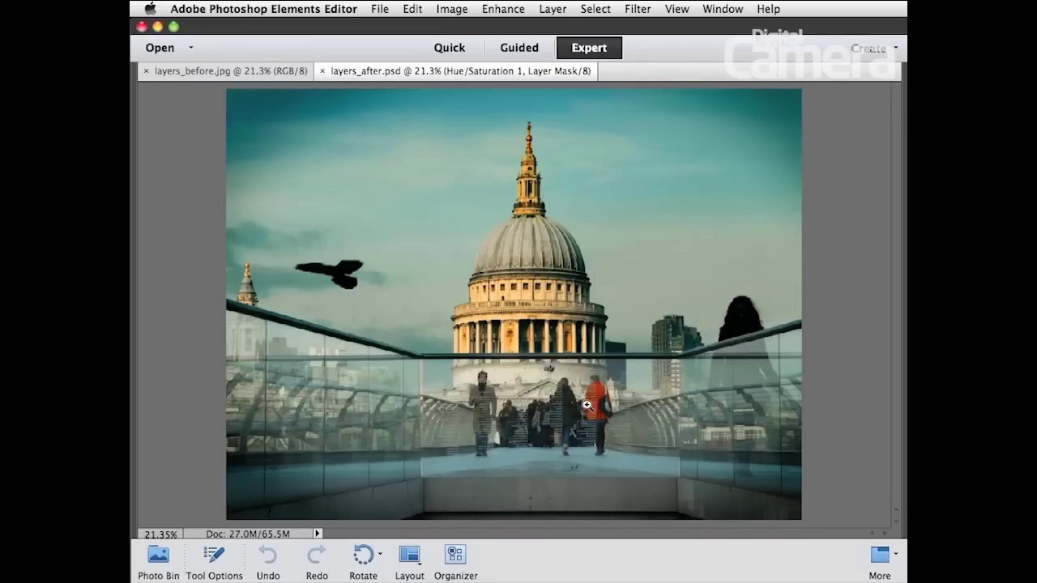
{"action": "key", "text": "ctrl+Tab"}
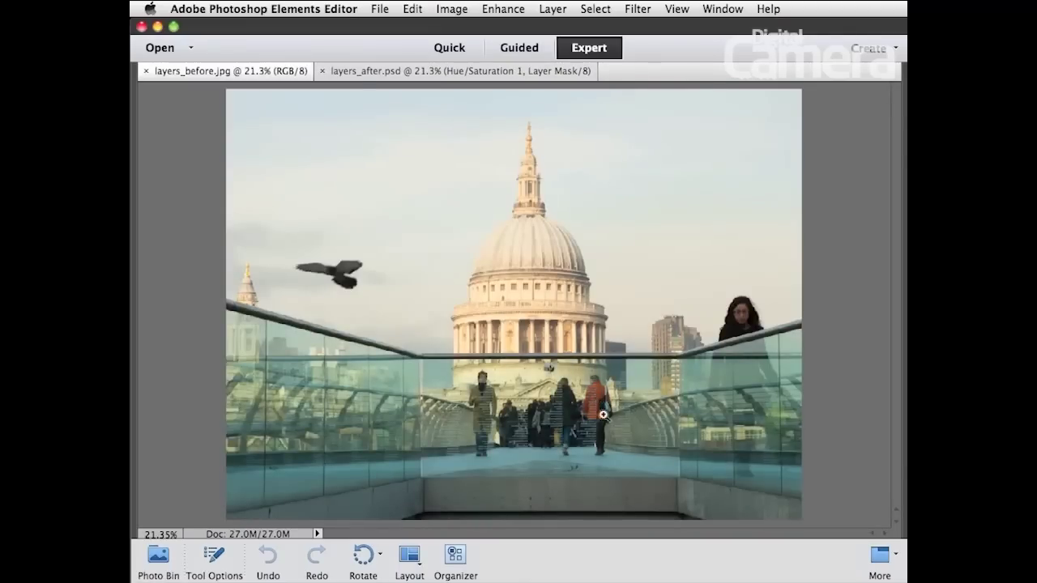
{"action": "key", "text": "ctrl+Tab"}
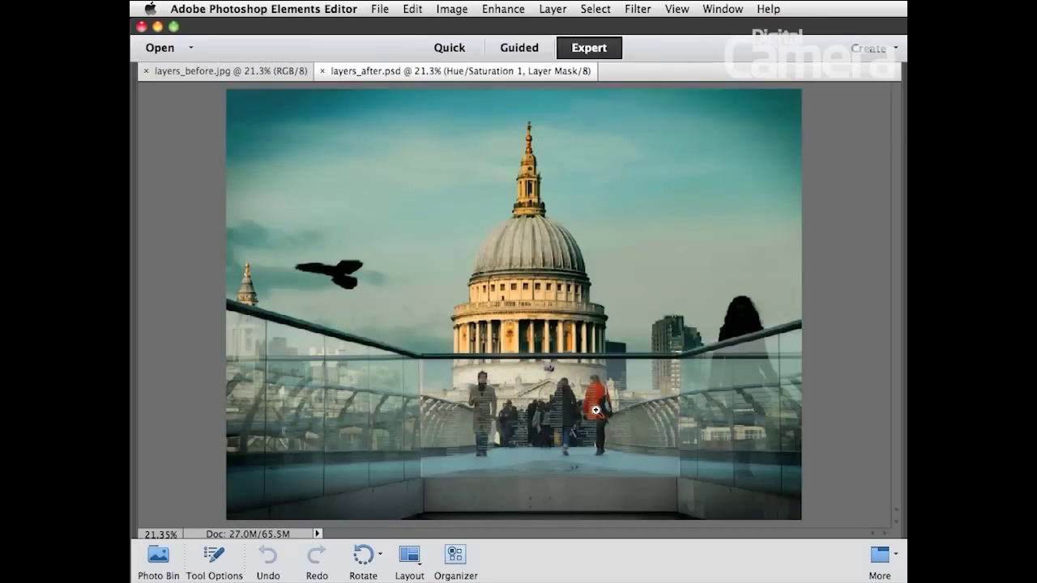
{"action": "key", "text": "ctrl+Tab"}
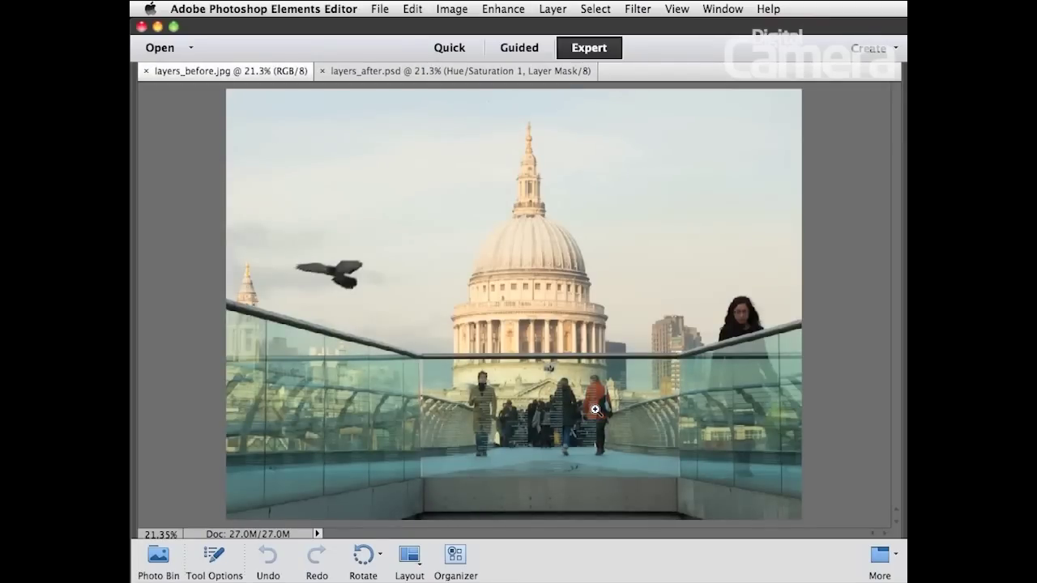
{"action": "key", "text": "ctrl+Tab"}
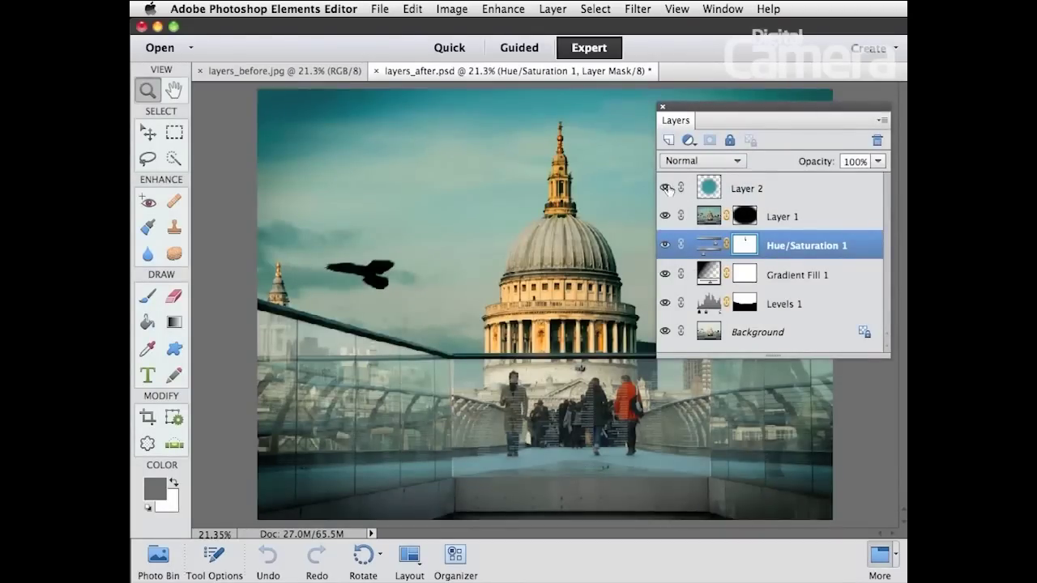
Hide Layer 2 and Layer 1, and preview the photo without Hue/Saturation 1.
{"action": "left_click_drag", "start_coordinate": [664, 188], "coordinate": [664, 217]}
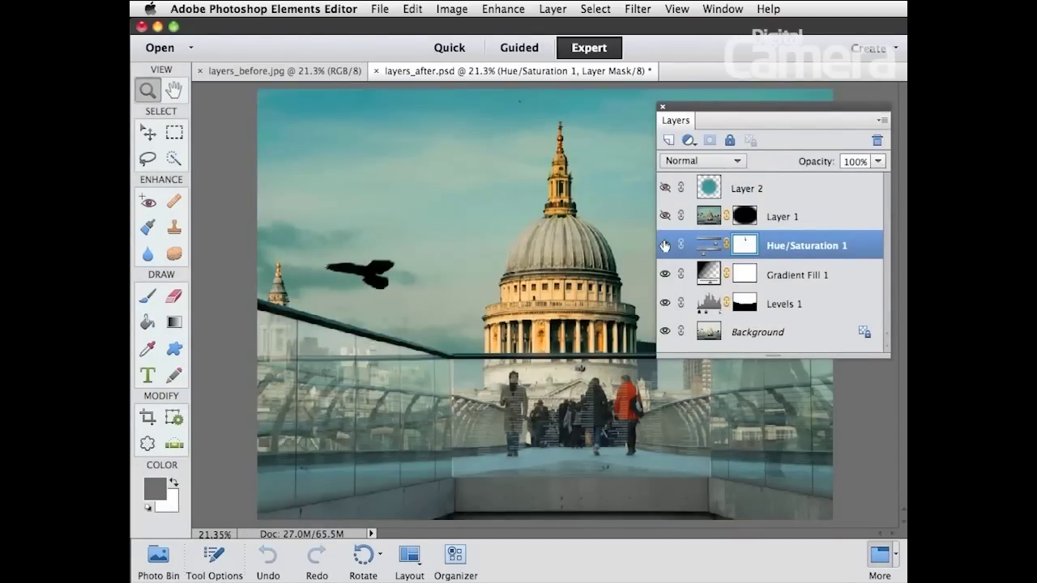
{"action": "left_click", "coordinate": [664, 245]}
{"action": "left_click", "coordinate": [664, 246]}
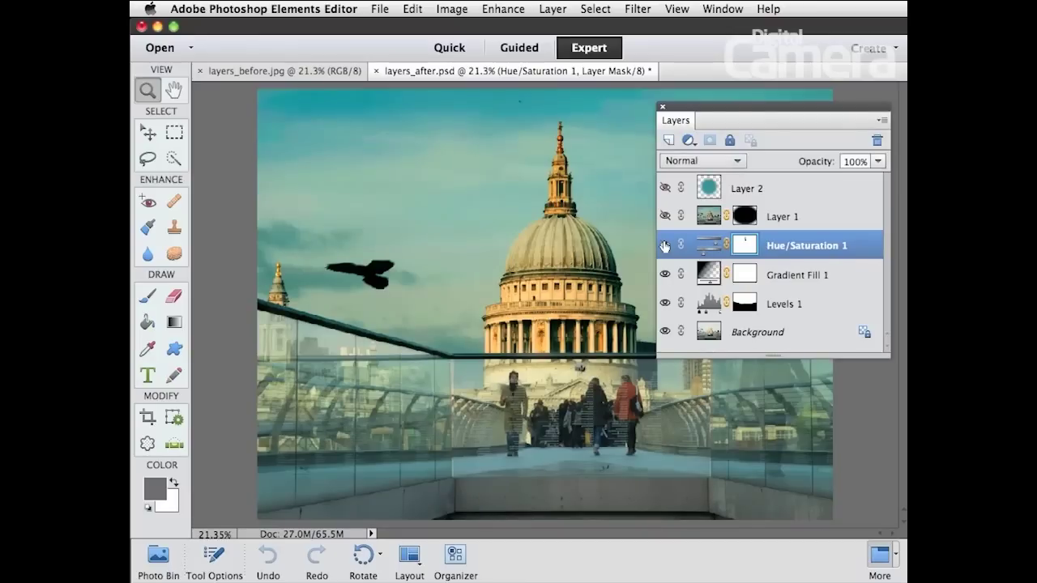
{"action": "left_click", "coordinate": [664, 245]}
Preview Gradient Fill 1 and Levels 1, restore Hue/Saturation 1, then switch to layers_before.jpg.
{"action": "left_click", "coordinate": [664, 274]}
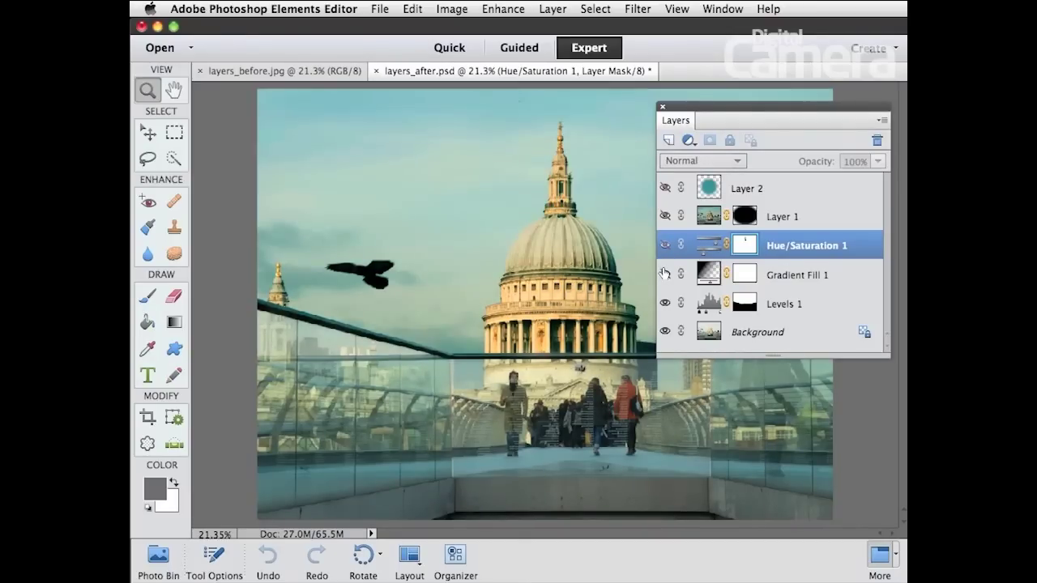
{"action": "left_click", "coordinate": [664, 273]}
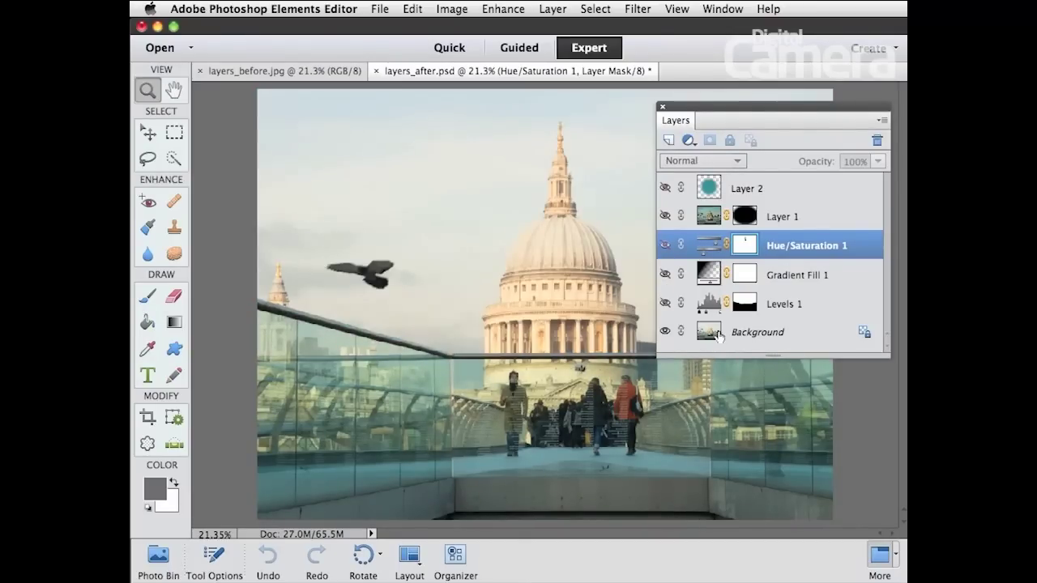
{"action": "left_click", "coordinate": [664, 304]}
{"action": "left_click", "coordinate": [665, 245]}
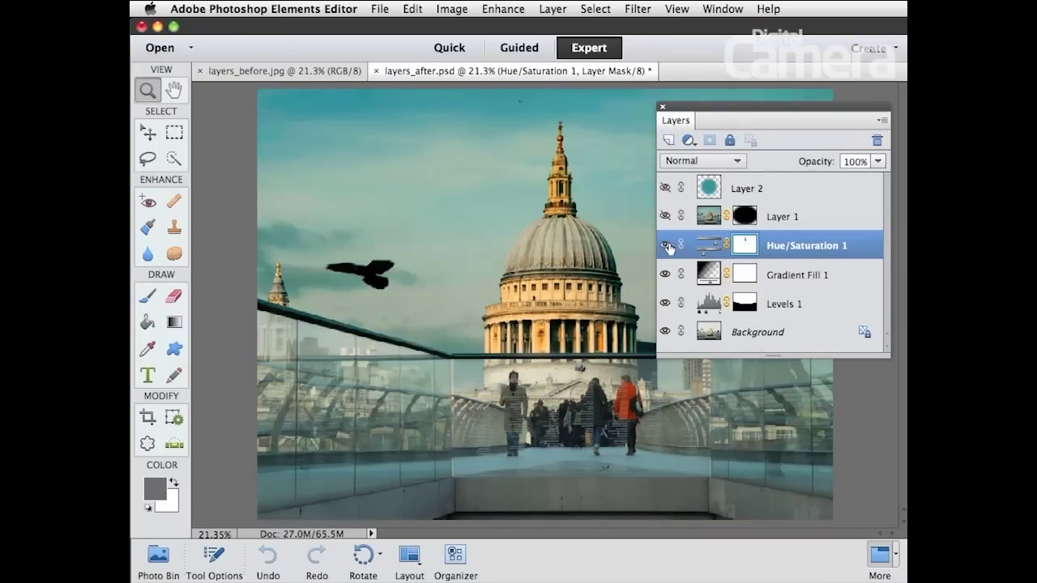
{"action": "key", "text": "ctrl+Tab"}
{"action": "key", "text": "Tab"}
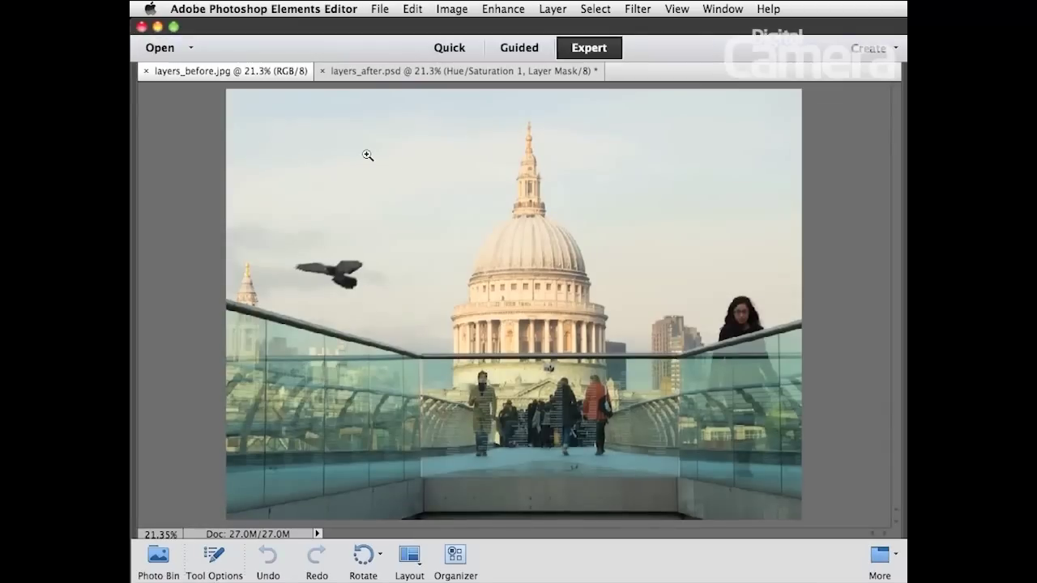
Restore the panels and show the Layers panel via Window > Layers.
{"action": "key", "text": "Tab"}
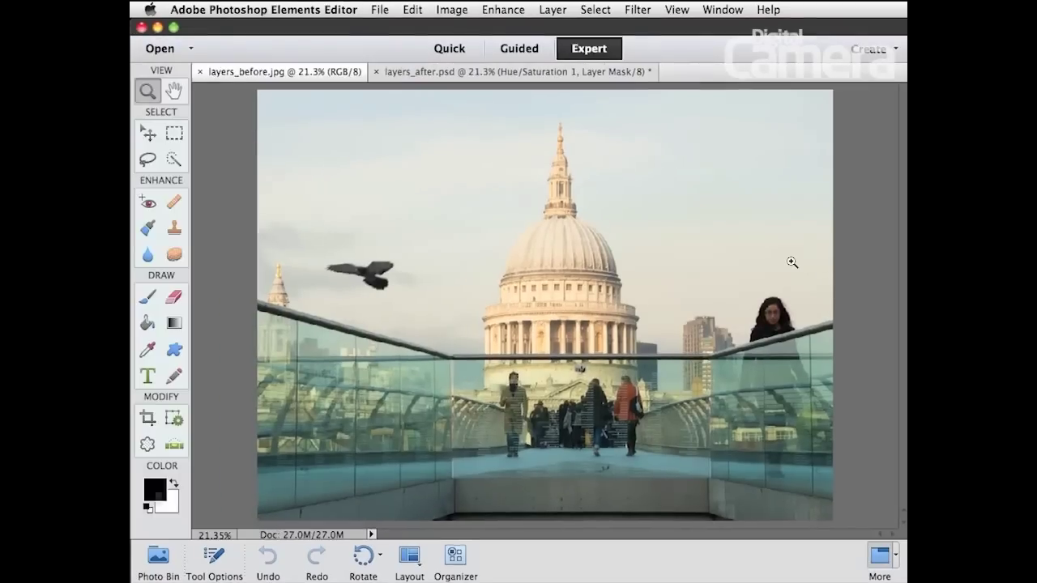
{"action": "left_click", "coordinate": [738, 15]}
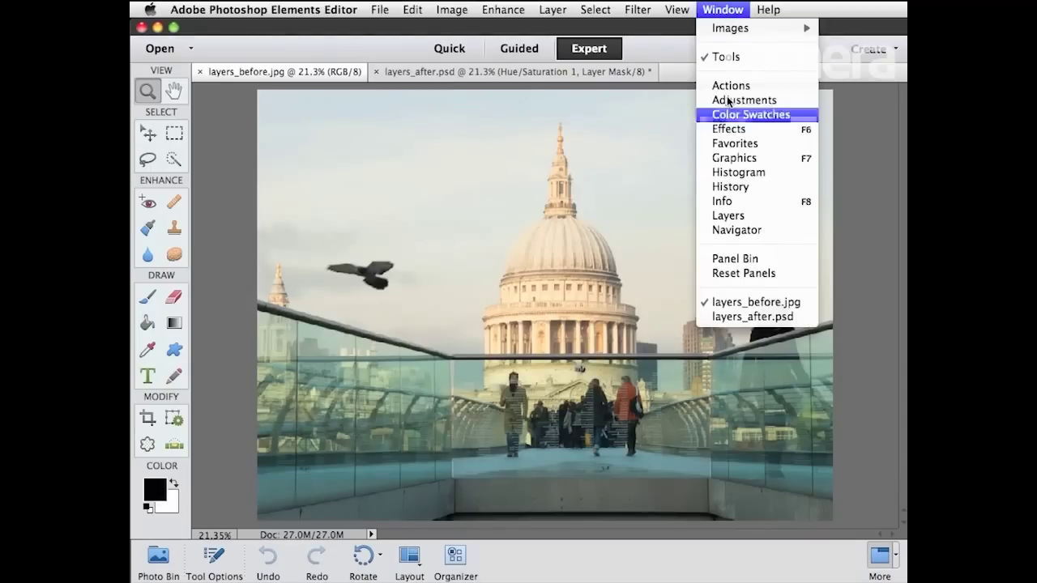
{"action": "left_click", "coordinate": [728, 215]}
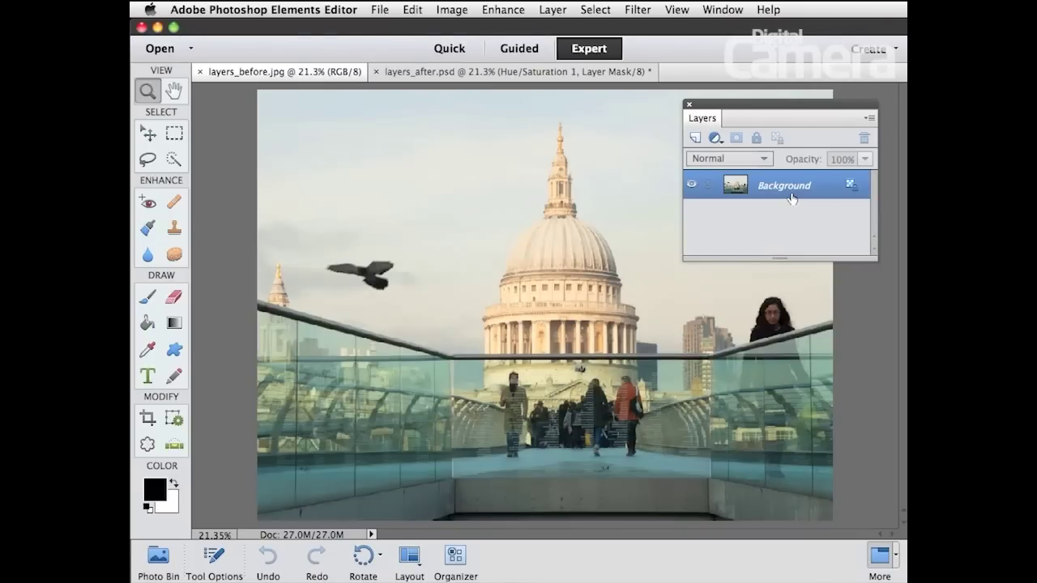
Add a Levels adjustment layer above the Background.
{"action": "left_click", "coordinate": [543, 10]}
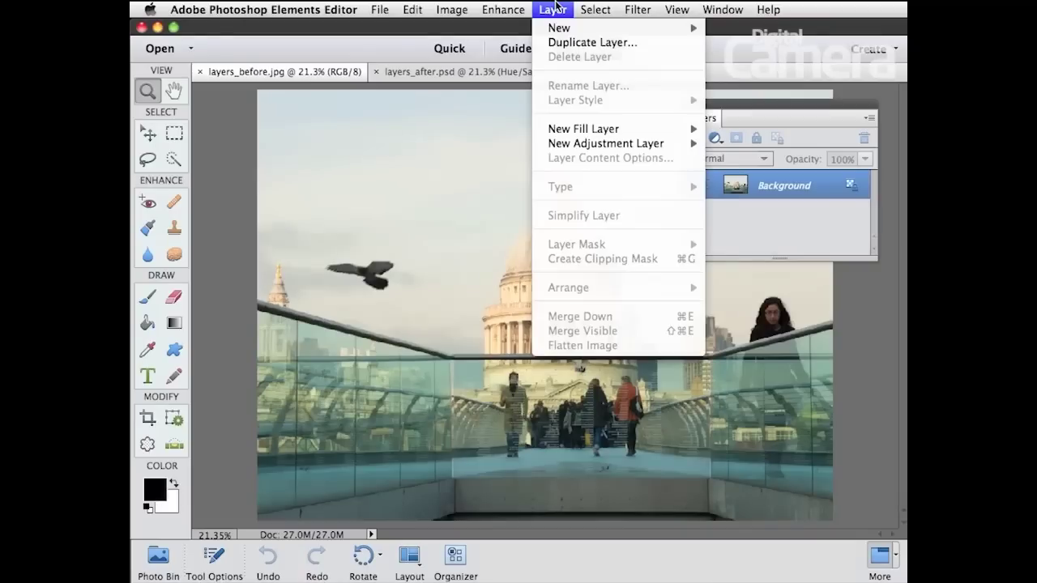
{"action": "left_click", "coordinate": [554, 8]}
{"action": "left_click", "coordinate": [712, 139]}
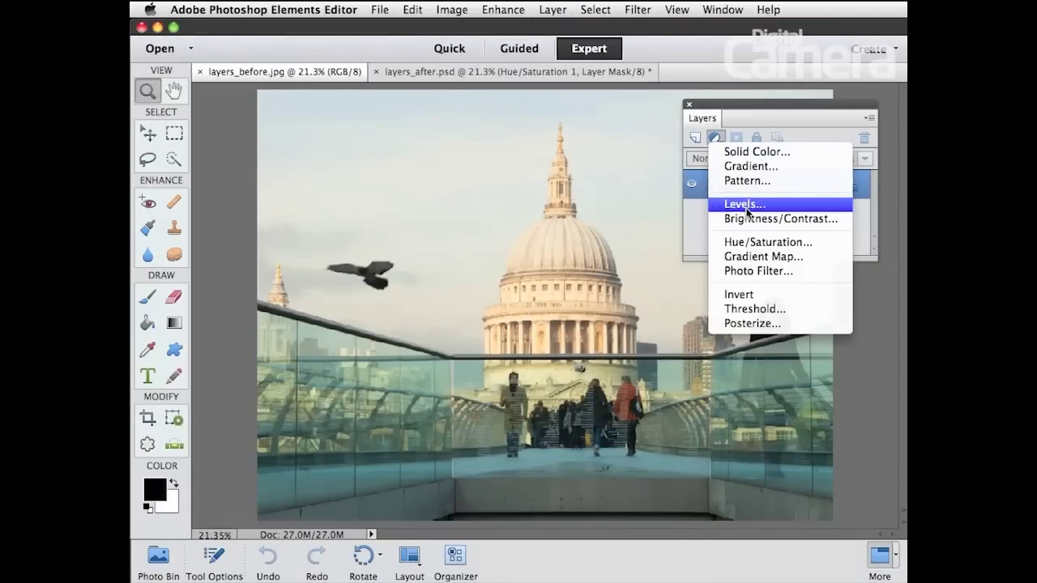
{"action": "left_click", "coordinate": [744, 204]}
Dock the Levels panel under Layers and select the Brush with default black/white colours.
{"action": "mouse_move", "coordinate": [784, 281]}
{"action": "left_mouse_down"}
{"action": "mouse_move", "coordinate": [731, 315]}
{"action": "mouse_move", "coordinate": [685, 303]}
{"action": "mouse_move", "coordinate": [704, 263]}
{"action": "left_mouse_up"}
{"action": "left_click_drag", "start_coordinate": [726, 103], "coordinate": [714, 94]}
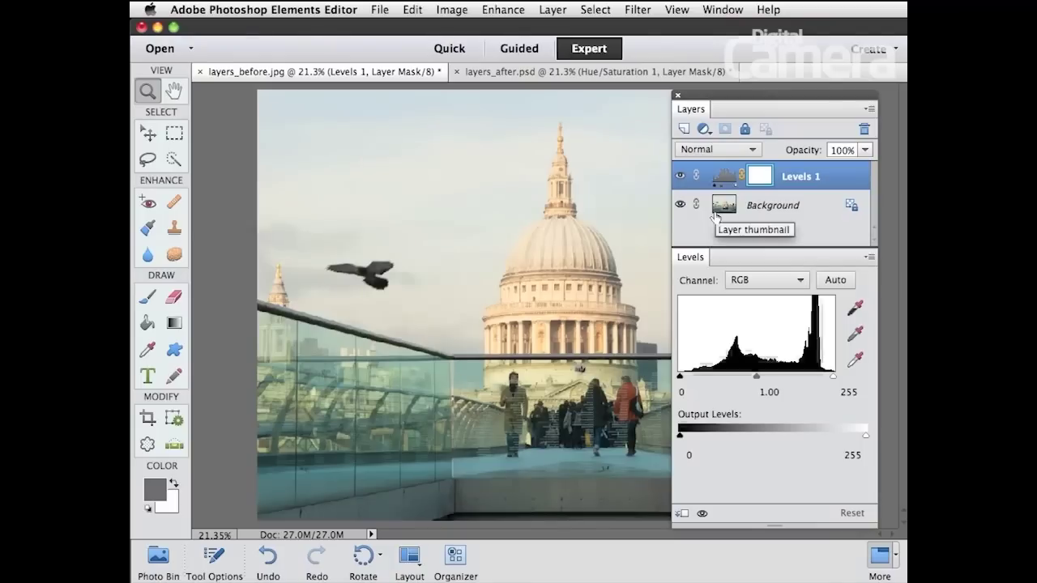
{"action": "key", "text": "b"}
{"action": "key", "text": "d"}
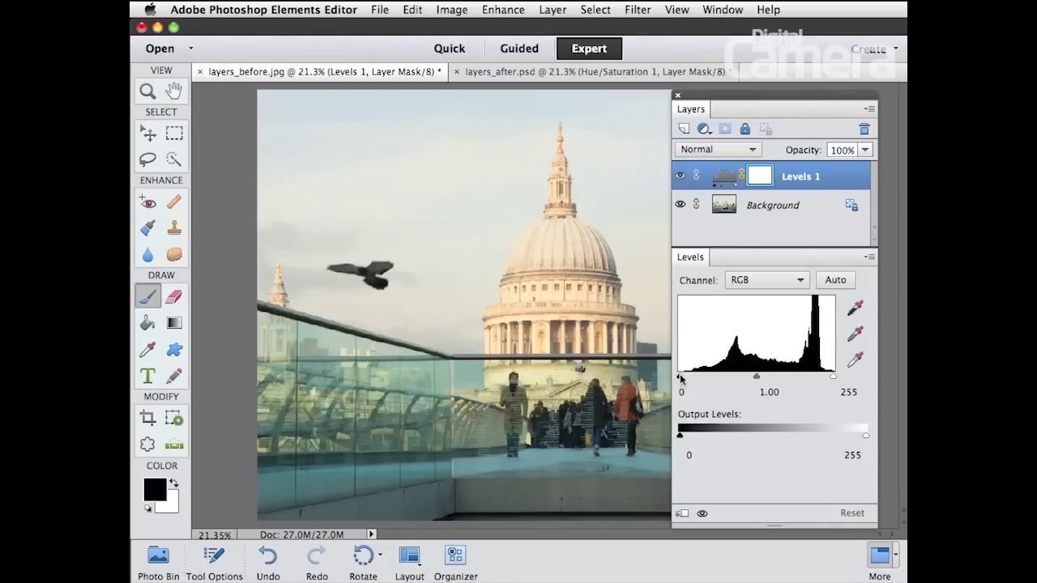
Set Levels 1 black input to 35 and midtone to 0.60, then toggle it to compare.
{"action": "left_click_drag", "start_coordinate": [680, 375], "coordinate": [702, 379]}
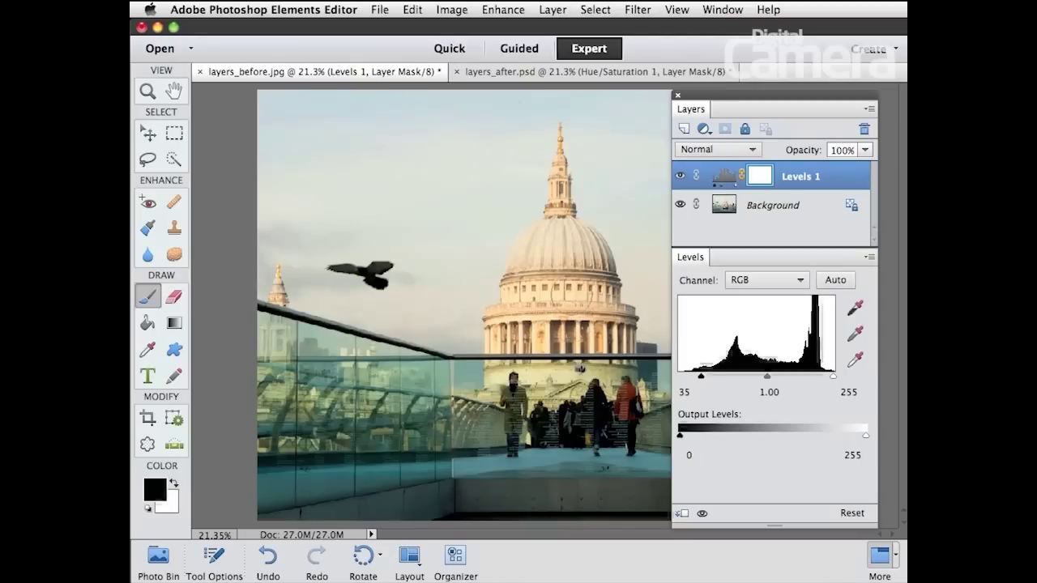
{"action": "left_click_drag", "start_coordinate": [768, 378], "coordinate": [787, 379]}
{"action": "left_click", "coordinate": [774, 392]}
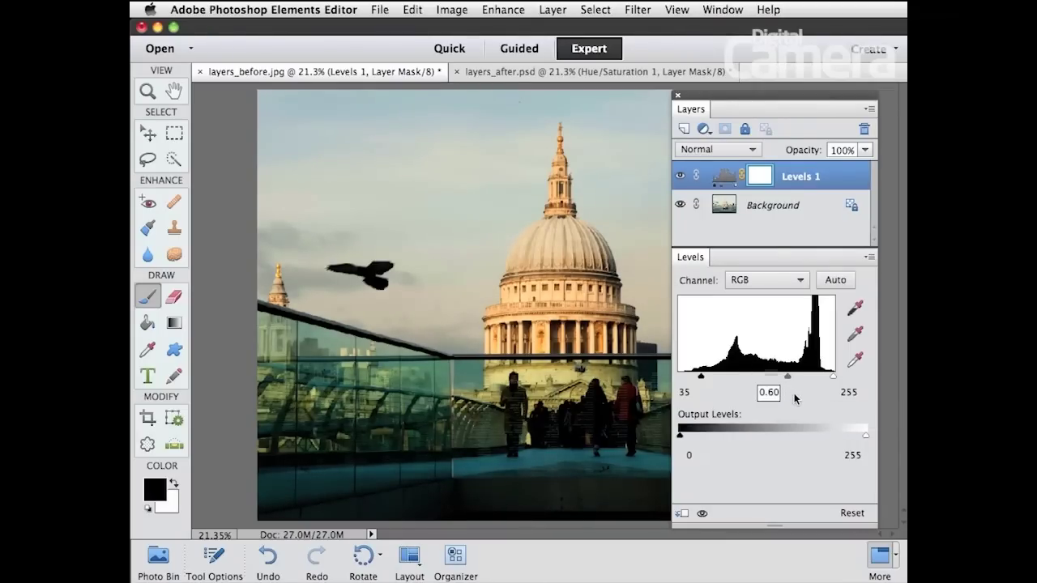
{"action": "left_click", "coordinate": [680, 176]}
{"action": "left_click", "coordinate": [680, 175]}
Show the brush settings and confirm black as the paint colour.
{"action": "left_click", "coordinate": [150, 296]}
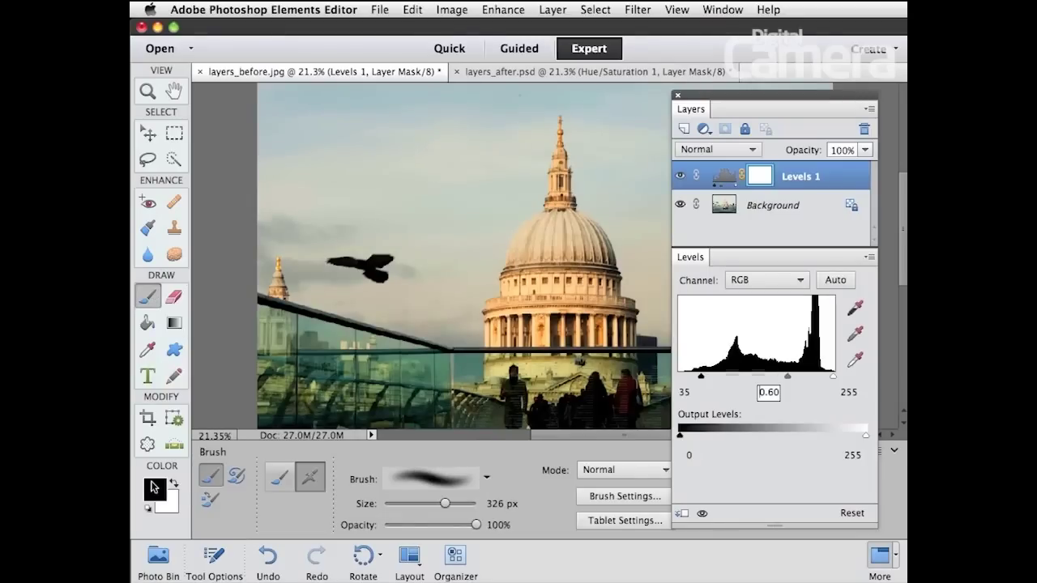
{"action": "left_click", "coordinate": [175, 482]}
{"action": "left_click", "coordinate": [175, 483]}
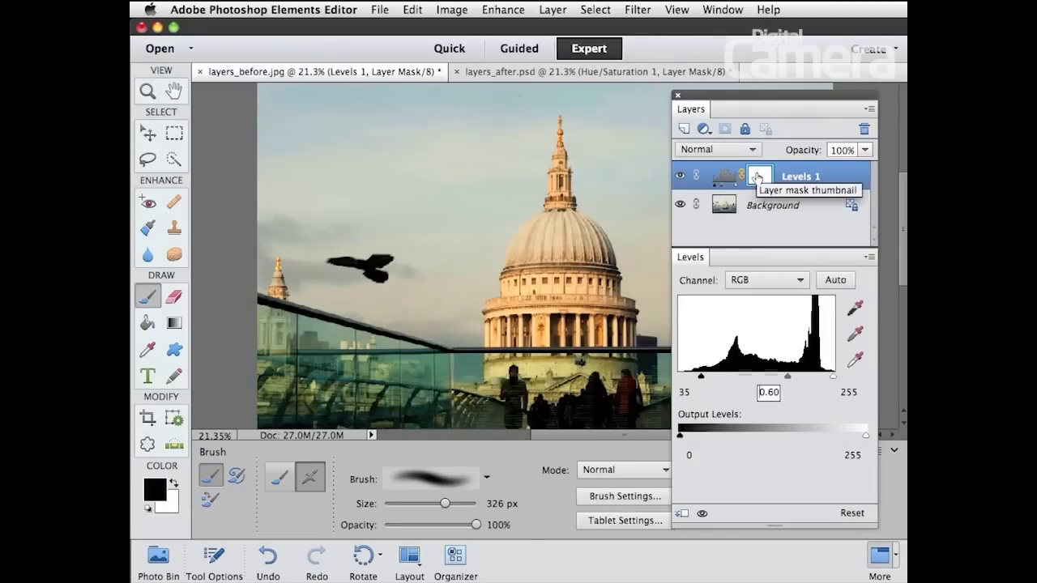
{"action": "left_click", "coordinate": [895, 452]}
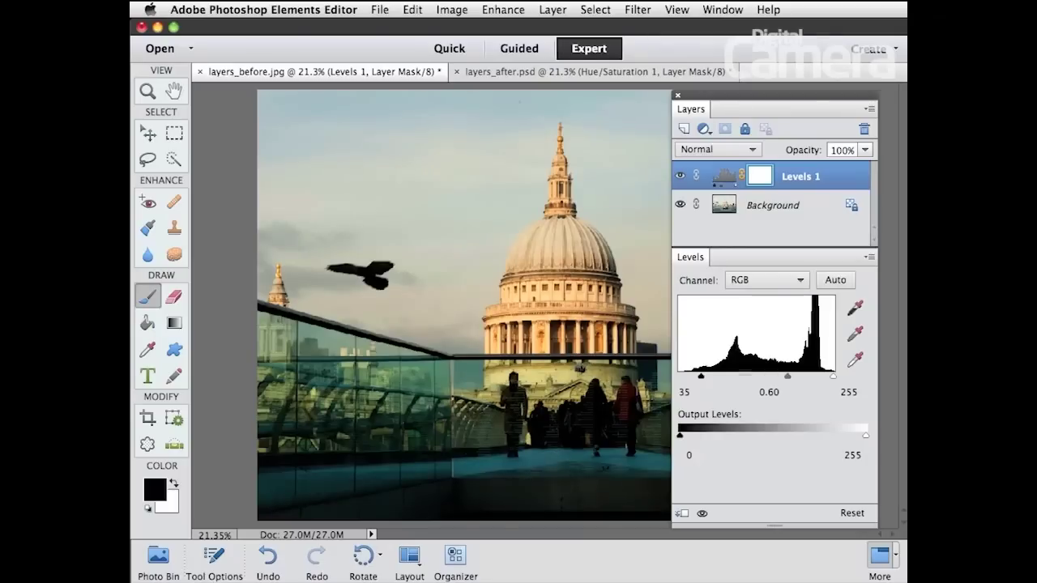
Paint black on the Levels 1 mask over both glass railings and the walkway, then compare.
{"action": "mouse_move", "coordinate": [263, 336]}
{"action": "left_mouse_down"}
{"action": "mouse_move", "coordinate": [332, 357]}
{"action": "mouse_move", "coordinate": [272, 377]}
{"action": "mouse_move", "coordinate": [278, 468]}
{"action": "mouse_move", "coordinate": [421, 421]}
{"action": "mouse_move", "coordinate": [437, 470]}
{"action": "mouse_move", "coordinate": [349, 509]}
{"action": "mouse_move", "coordinate": [420, 506]}
{"action": "left_mouse_up"}
{"action": "key", "text": "Tab"}
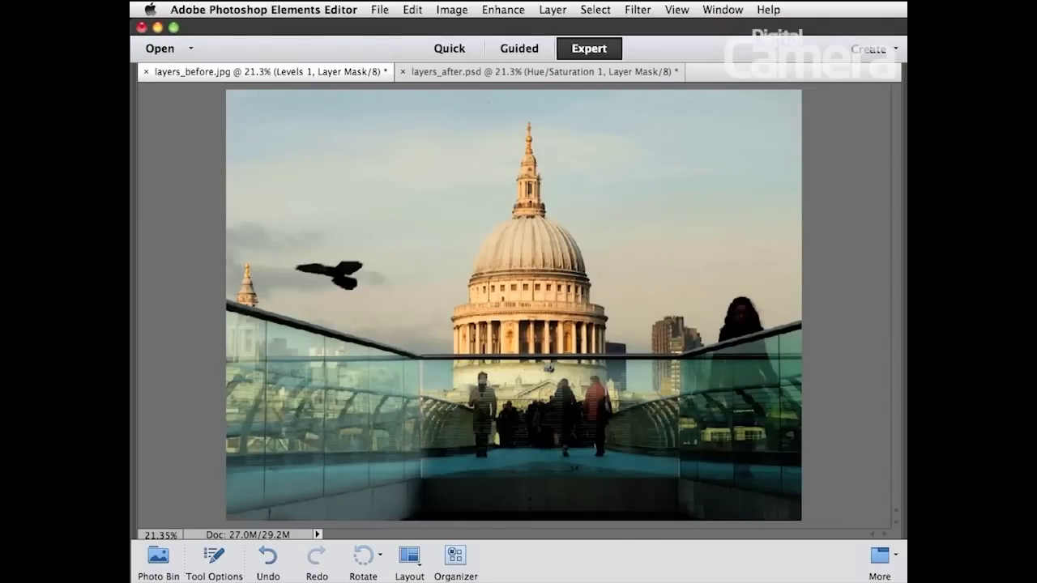
{"action": "mouse_move", "coordinate": [663, 395]}
{"action": "left_mouse_down"}
{"action": "mouse_move", "coordinate": [814, 350]}
{"action": "mouse_move", "coordinate": [449, 437]}
{"action": "mouse_move", "coordinate": [389, 497]}
{"action": "mouse_move", "coordinate": [527, 493]}
{"action": "mouse_move", "coordinate": [511, 483]}
{"action": "mouse_move", "coordinate": [777, 504]}
{"action": "mouse_move", "coordinate": [741, 456]}
{"action": "mouse_move", "coordinate": [745, 409]}
{"action": "mouse_move", "coordinate": [684, 438]}
{"action": "mouse_move", "coordinate": [551, 438]}
{"action": "mouse_move", "coordinate": [394, 427]}
{"action": "mouse_move", "coordinate": [305, 403]}
{"action": "left_mouse_up"}
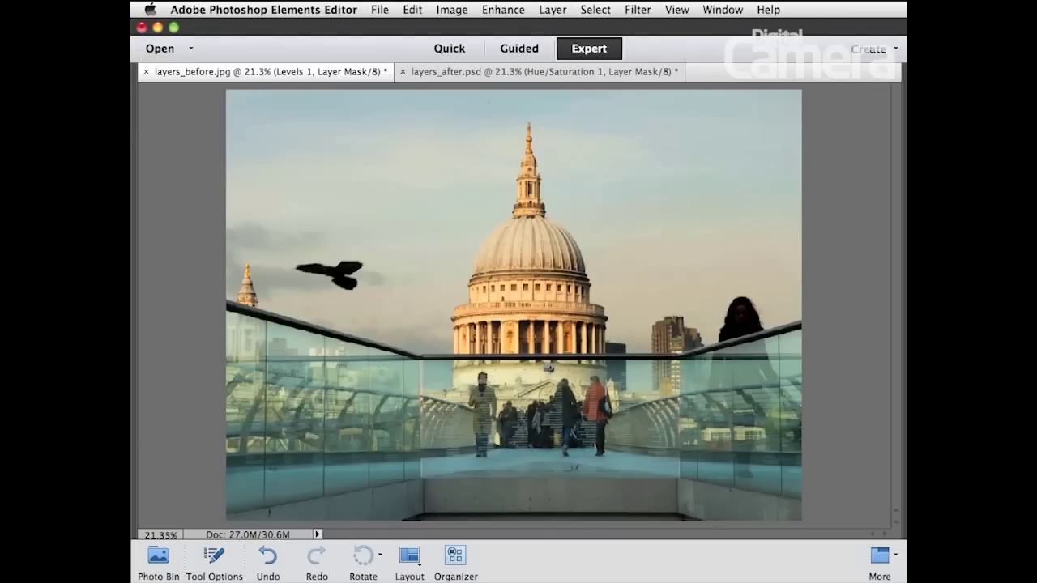
{"action": "mouse_move", "coordinate": [484, 408]}
{"action": "left_mouse_down"}
{"action": "mouse_move", "coordinate": [729, 409]}
{"action": "mouse_move", "coordinate": [806, 366]}
{"action": "left_mouse_up"}
{"action": "key", "text": "Tab"}
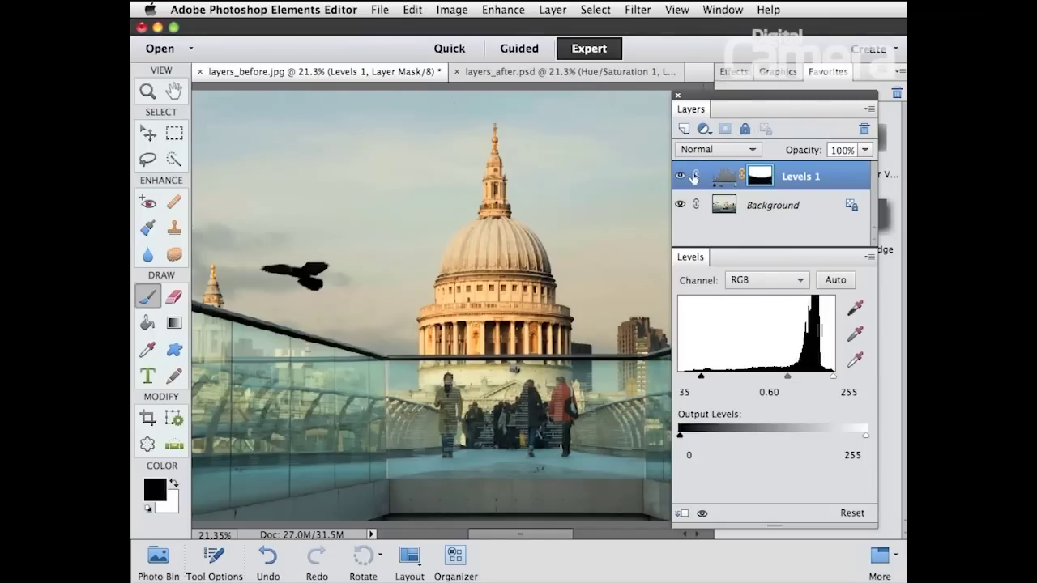
{"action": "left_click", "coordinate": [680, 177]}
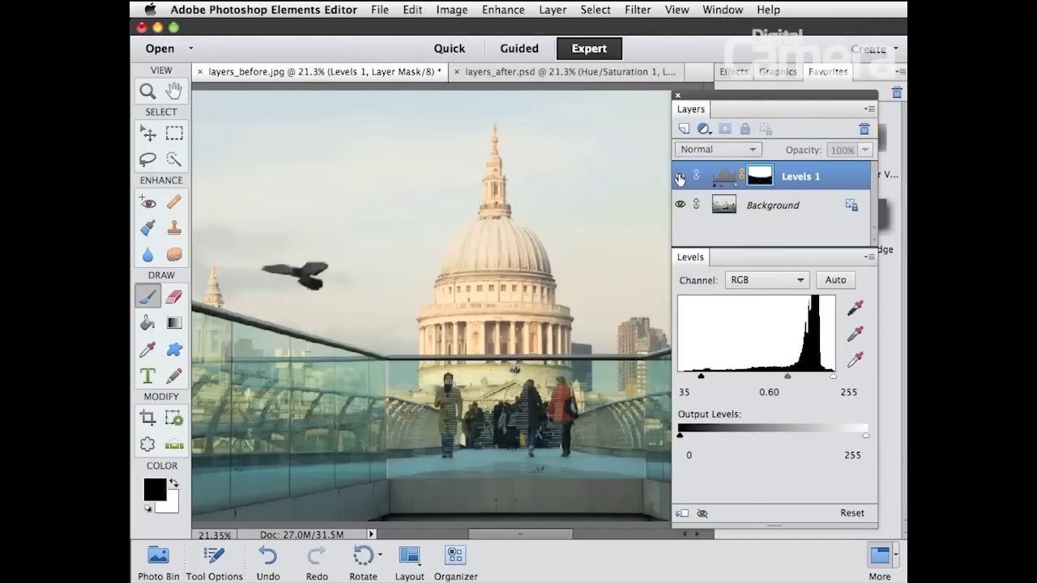
{"action": "left_click", "coordinate": [679, 177]}
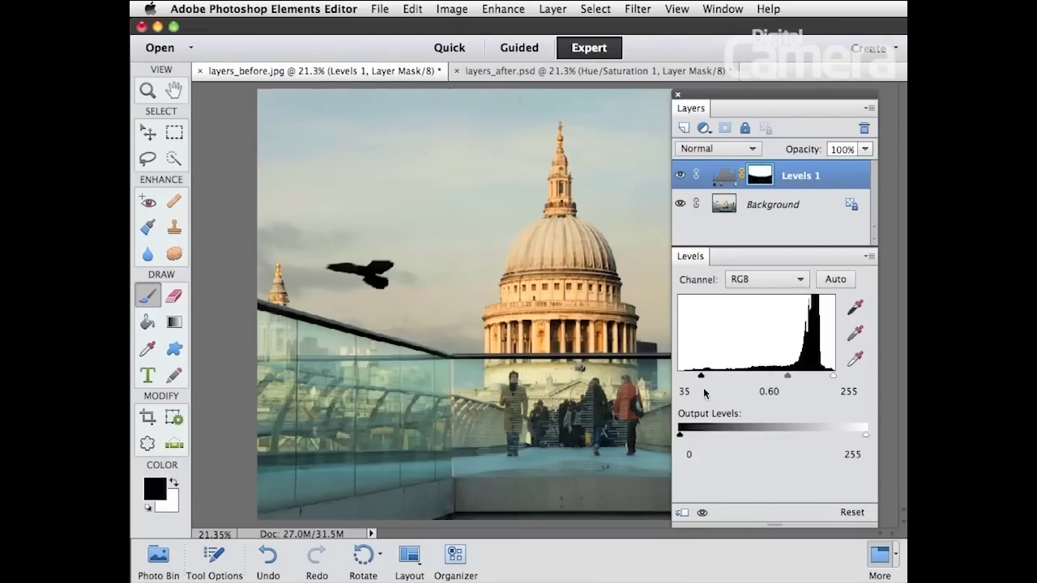
Switch Levels 1 to the Red channel, raise its black input to 50, and compare.
{"action": "left_click", "coordinate": [752, 277]}
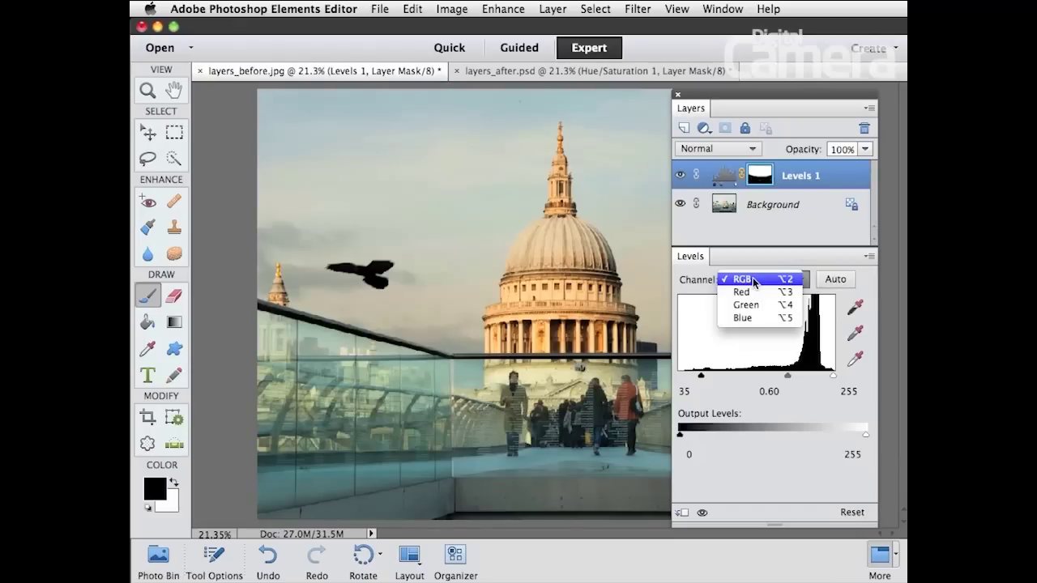
{"action": "left_click", "coordinate": [753, 287]}
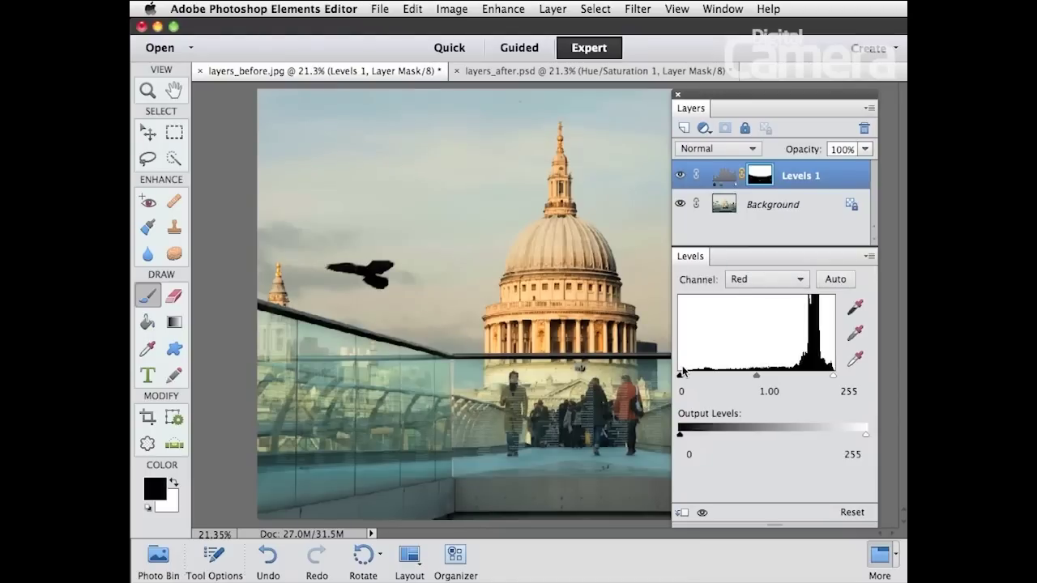
{"action": "left_click_drag", "start_coordinate": [679, 377], "coordinate": [706, 375]}
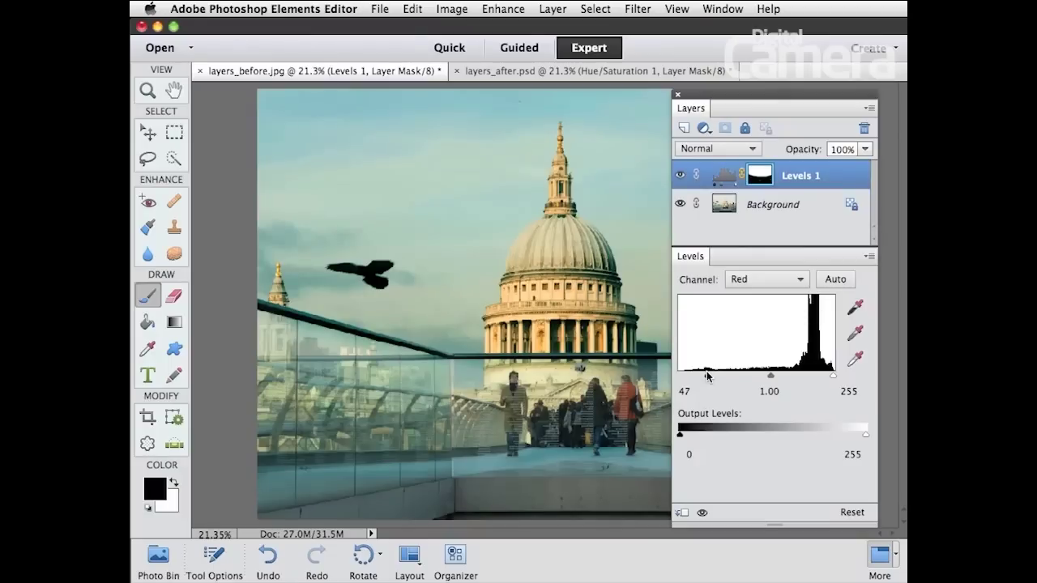
{"action": "left_click_drag", "start_coordinate": [708, 371], "coordinate": [708, 371]}
{"action": "left_click", "coordinate": [680, 175]}
{"action": "left_click", "coordinate": [681, 175]}
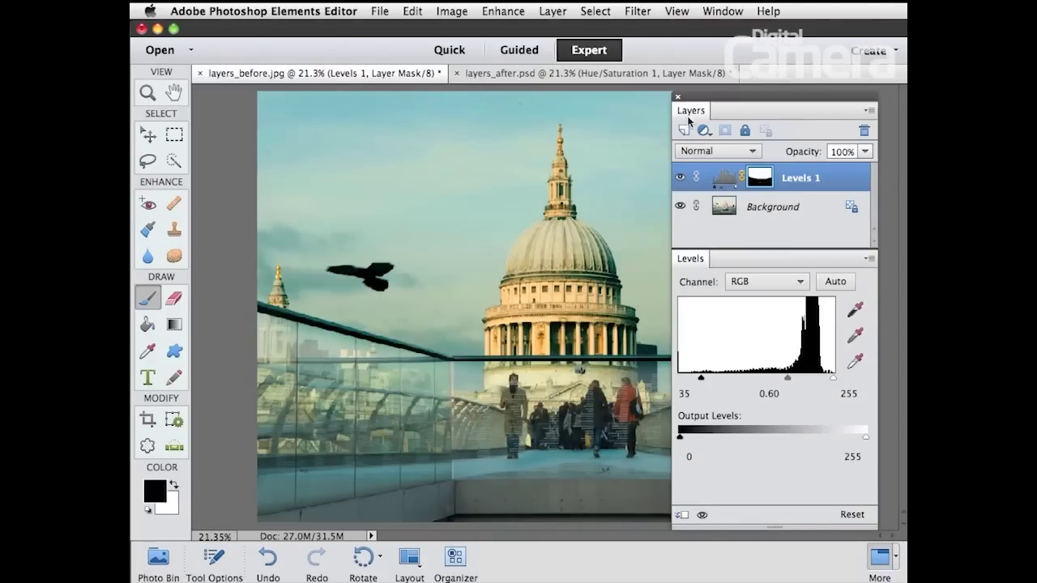
Add a reversed Gradient Fill layer with its dark band shifted higher into the sky.
{"action": "left_click", "coordinate": [704, 131]}
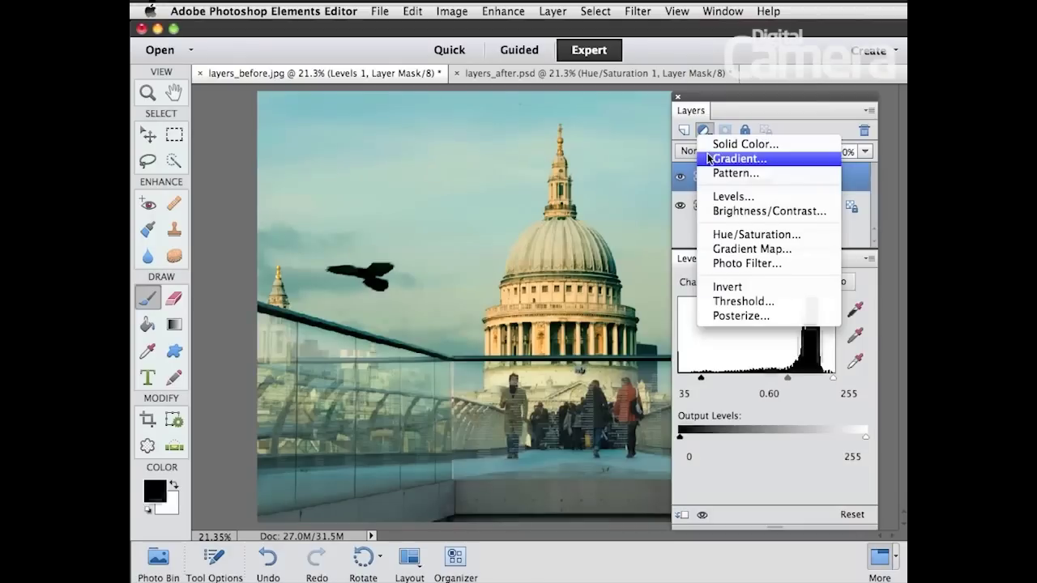
{"action": "left_click", "coordinate": [707, 158]}
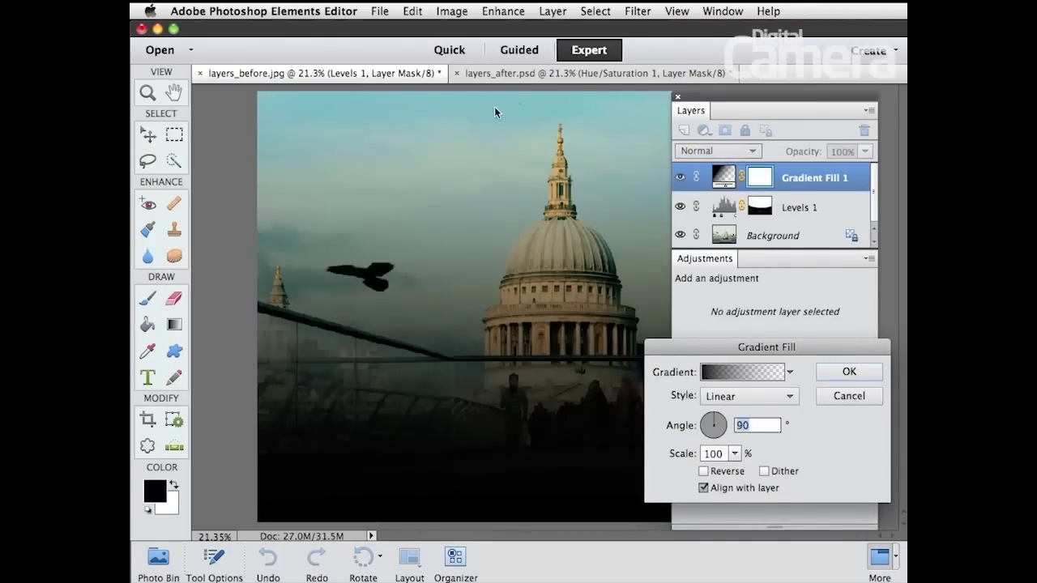
{"action": "left_click", "coordinate": [703, 472]}
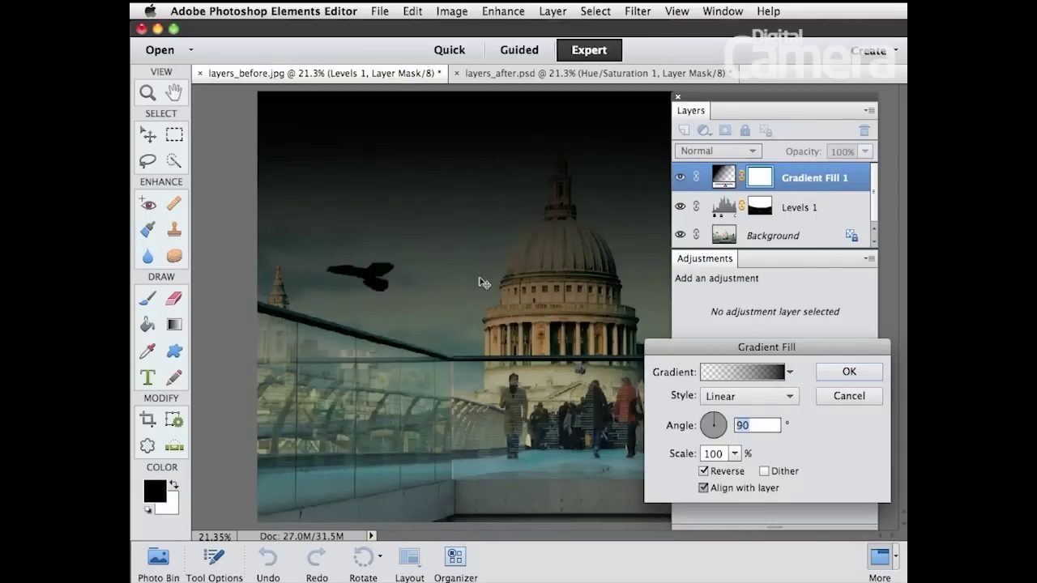
{"action": "left_click_drag", "start_coordinate": [483, 264], "coordinate": [488, 185]}
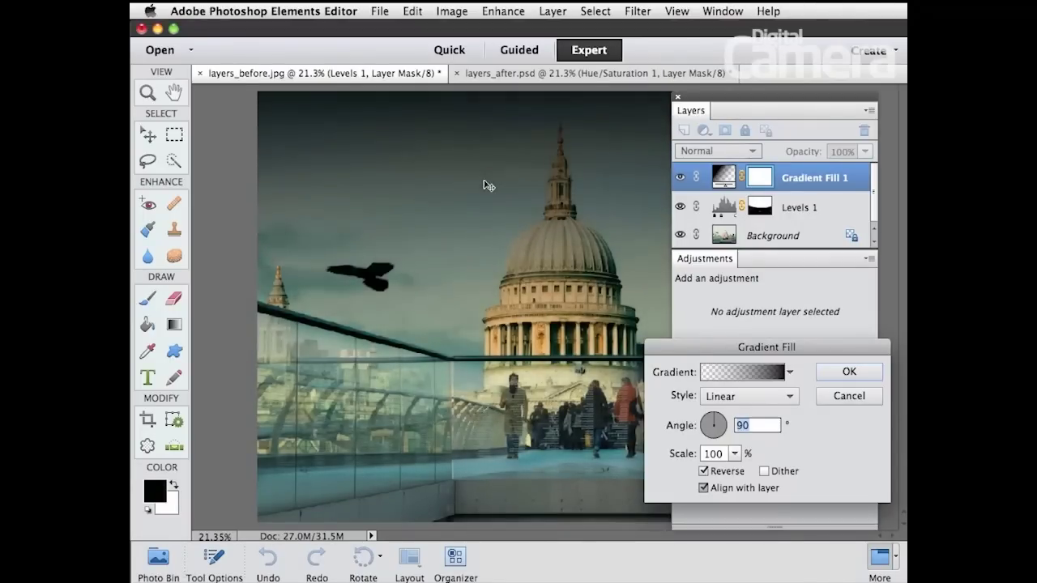
{"action": "left_click", "coordinate": [847, 373]}
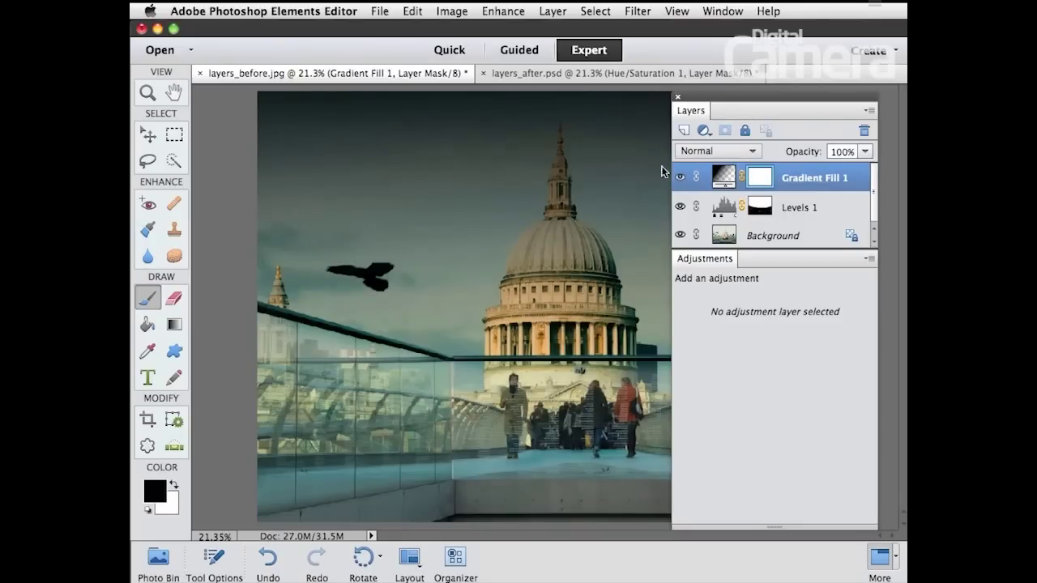
Set Gradient Fill 1 to Overlay blend mode and toggle it to compare.
{"action": "left_click", "coordinate": [701, 154]}
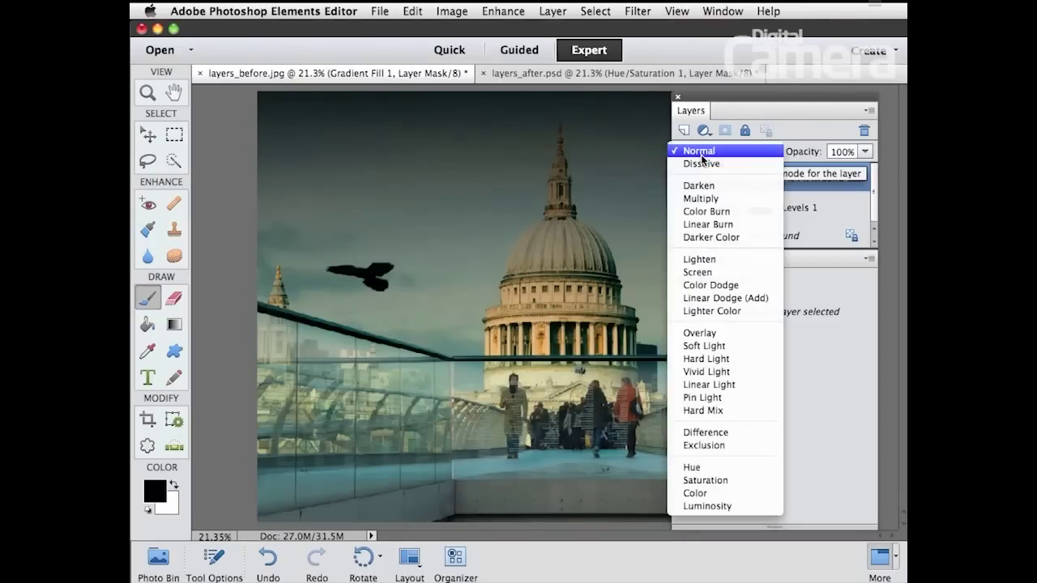
{"action": "left_click", "coordinate": [731, 333]}
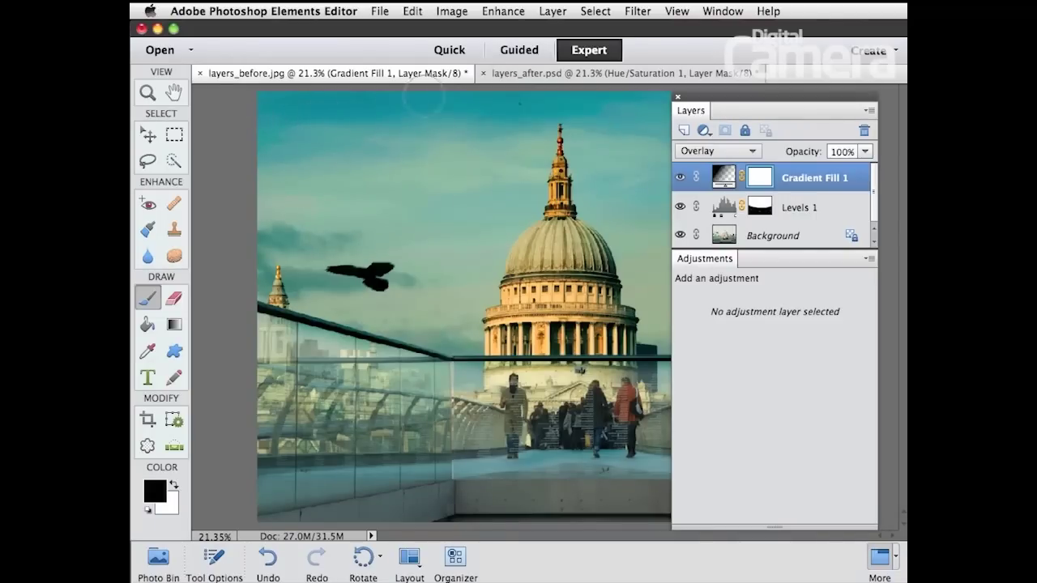
{"action": "left_click", "coordinate": [680, 177]}
{"action": "left_click", "coordinate": [680, 179]}
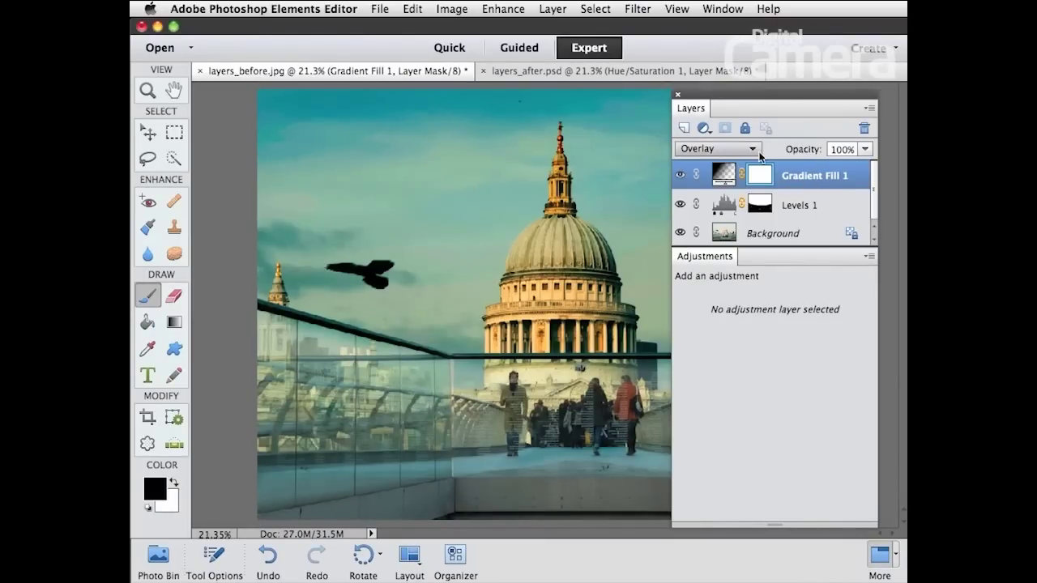
Lower Gradient Fill 1 opacity to 75% and toggle Levels 1 to compare.
{"action": "left_click_drag", "start_coordinate": [807, 154], "coordinate": [796, 154]}
{"action": "left_click", "coordinate": [866, 151]}
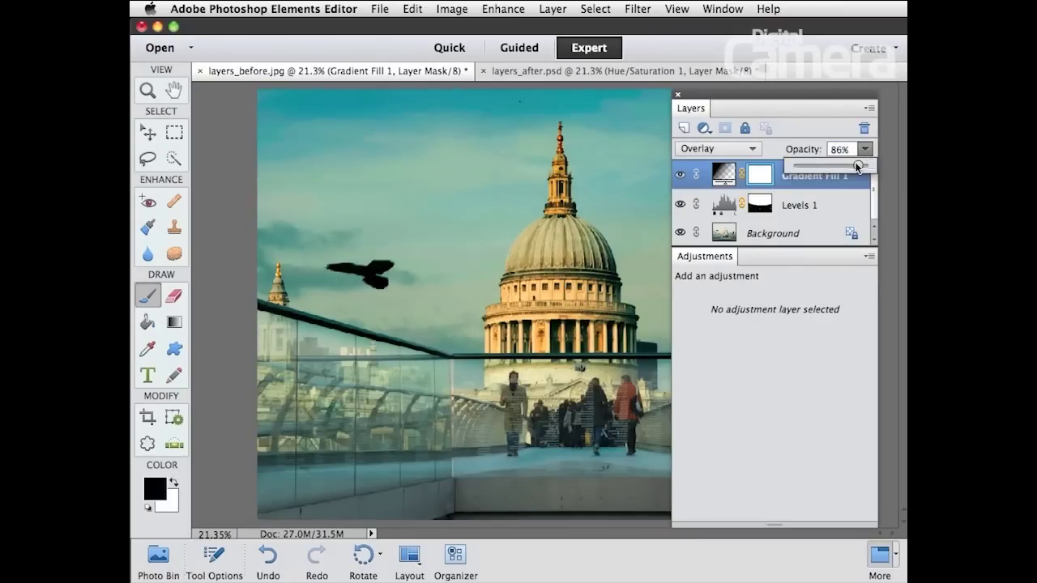
{"action": "left_click_drag", "start_coordinate": [858, 167], "coordinate": [847, 168]}
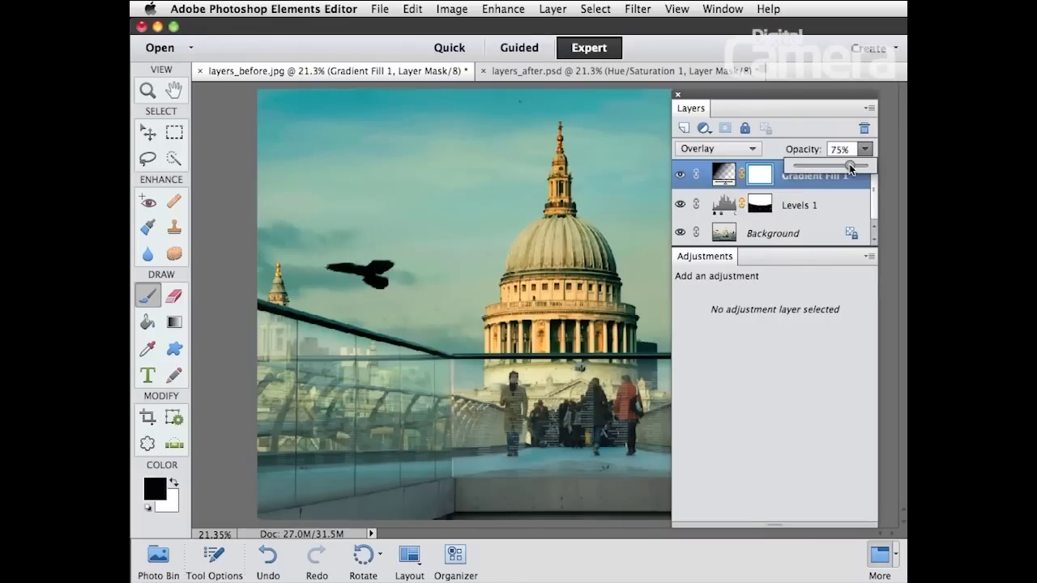
{"action": "left_click", "coordinate": [851, 356]}
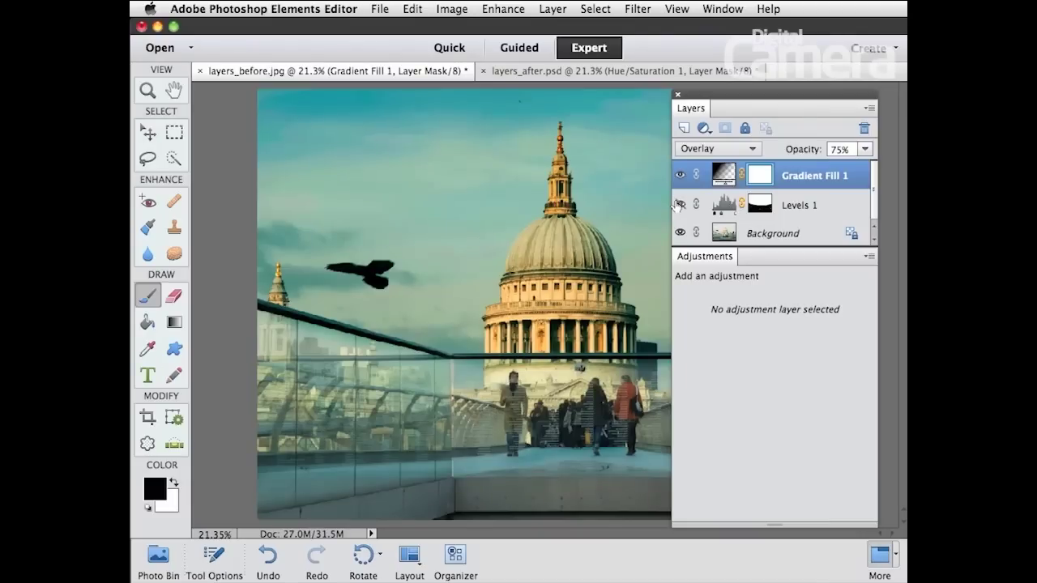
{"action": "left_click", "coordinate": [679, 205]}
{"action": "left_click", "coordinate": [679, 204]}
{"action": "left_click", "coordinate": [704, 128]}
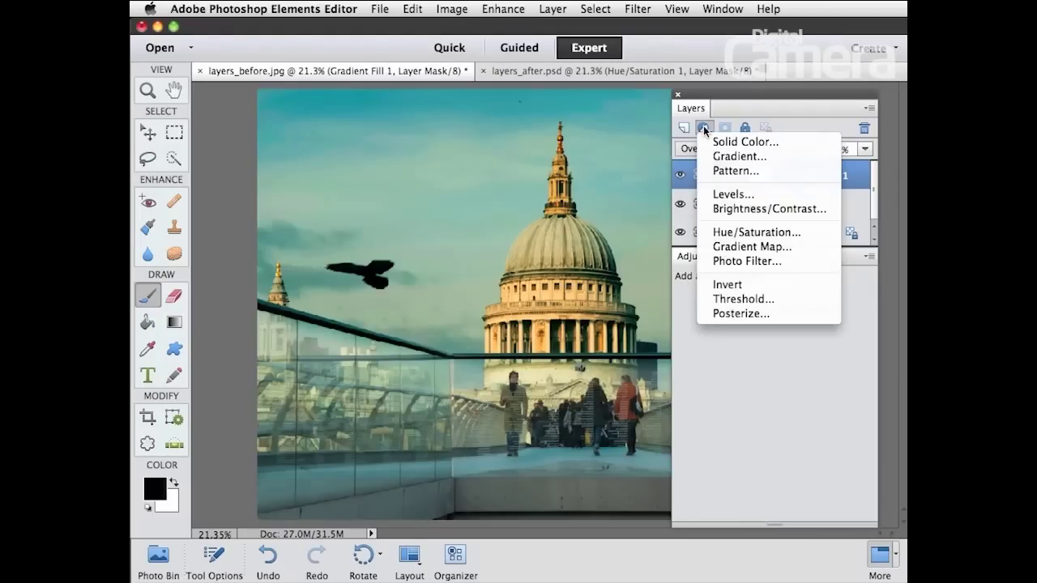
Add a Hue/Saturation layer with Reds saturation +70 and Yellows -30.
{"action": "left_click", "coordinate": [751, 232]}
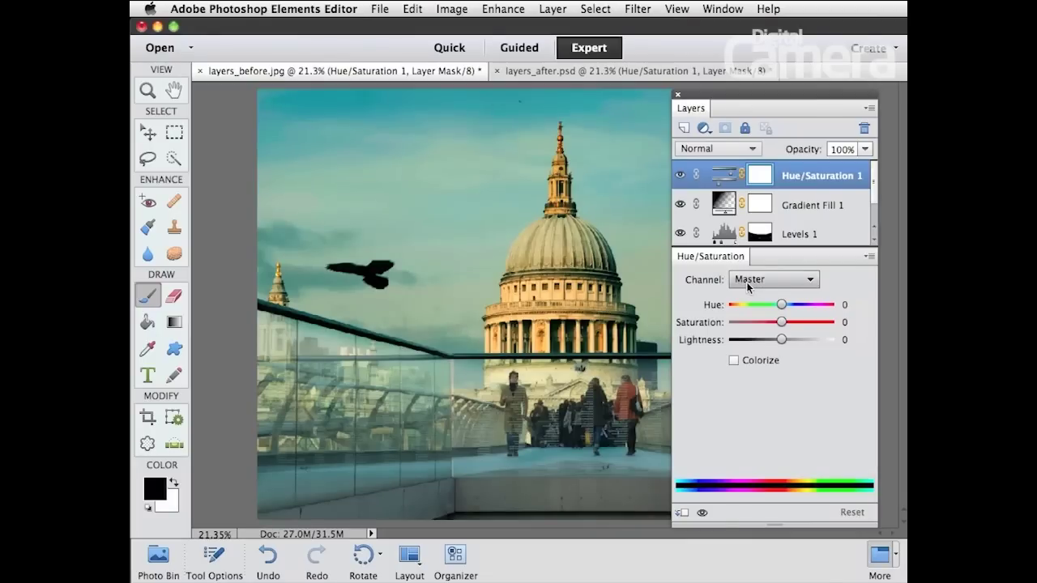
{"action": "left_click", "coordinate": [746, 282]}
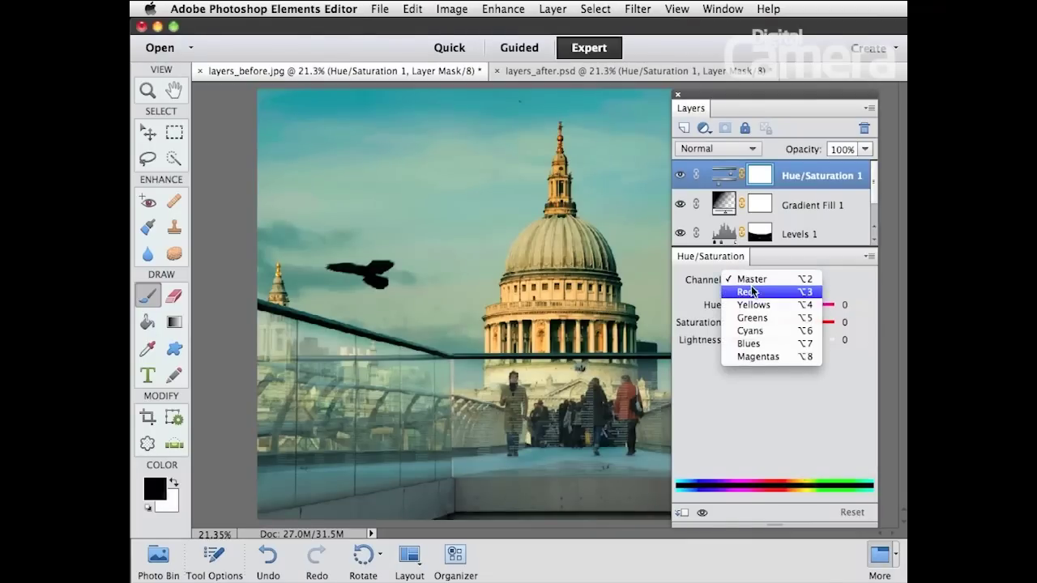
{"action": "left_click", "coordinate": [752, 292]}
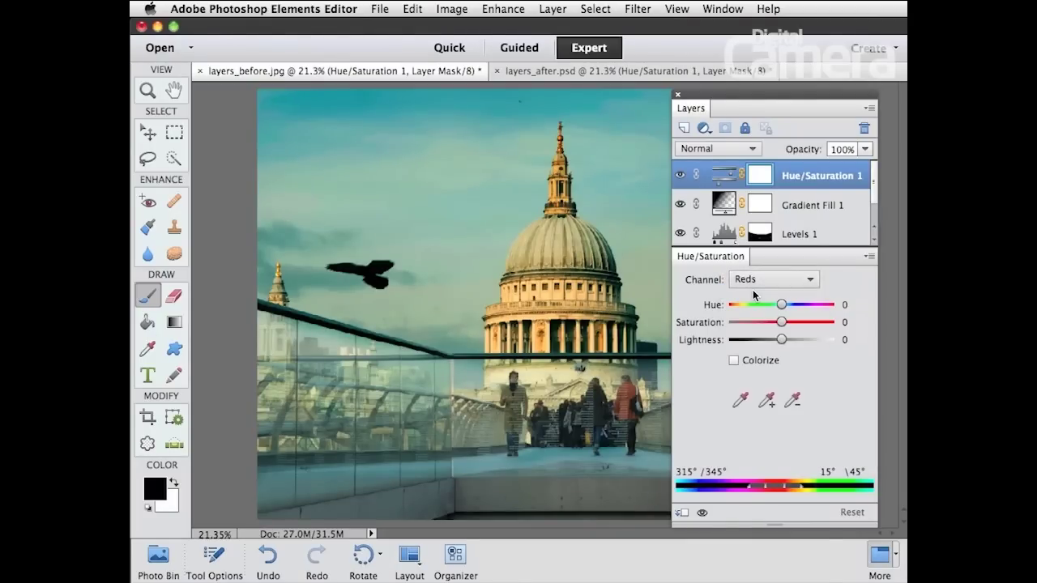
{"action": "left_click_drag", "start_coordinate": [778, 321], "coordinate": [816, 322]}
{"action": "left_click", "coordinate": [752, 280]}
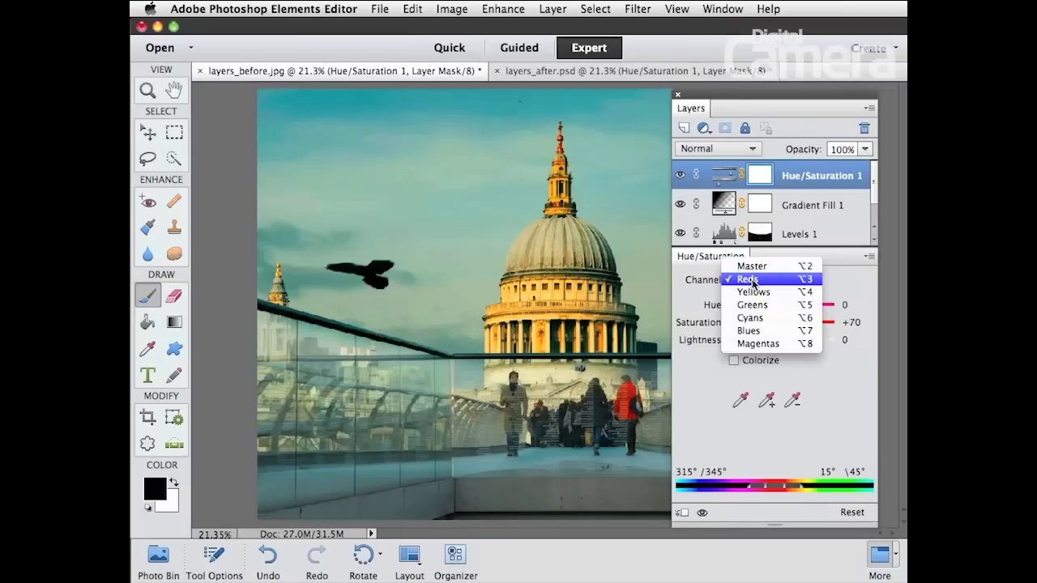
{"action": "left_click", "coordinate": [753, 292]}
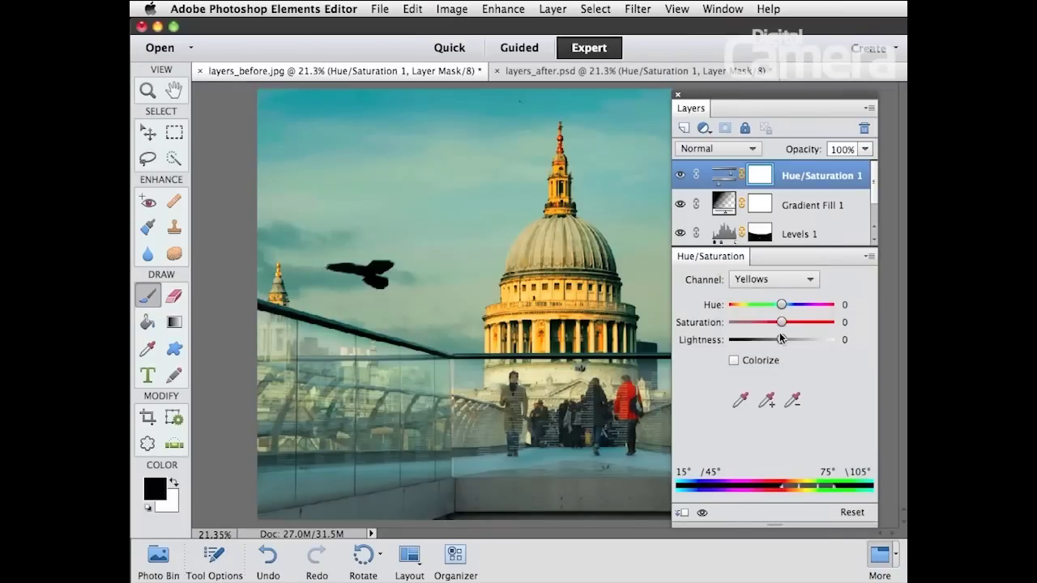
{"action": "left_click_drag", "start_coordinate": [767, 321], "coordinate": [765, 319]}
Set Cyans saturation to +19 and Master saturation to -16.
{"action": "left_click", "coordinate": [745, 278]}
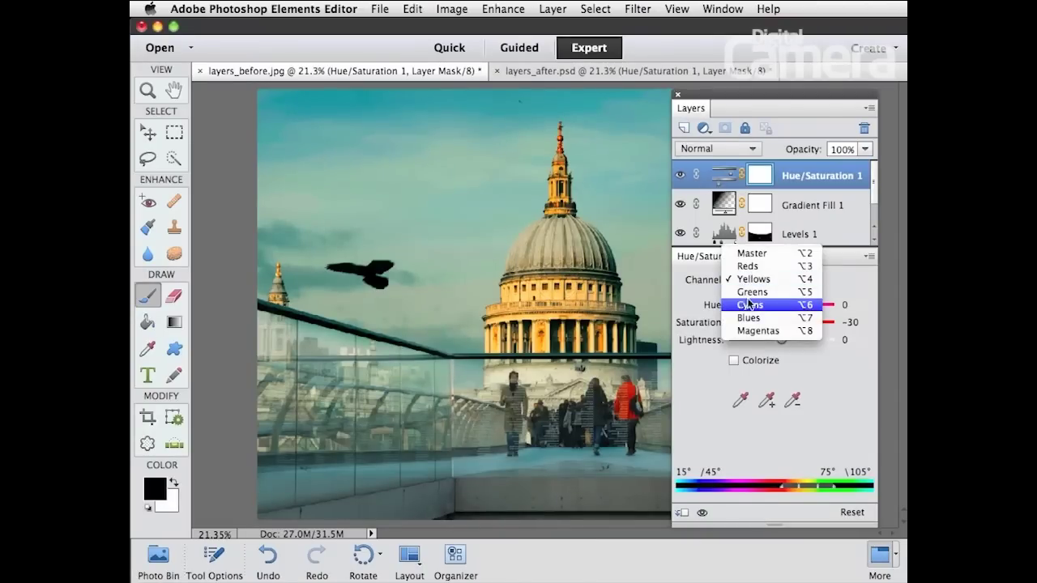
{"action": "left_click", "coordinate": [749, 305]}
{"action": "left_click_drag", "start_coordinate": [780, 327], "coordinate": [792, 323]}
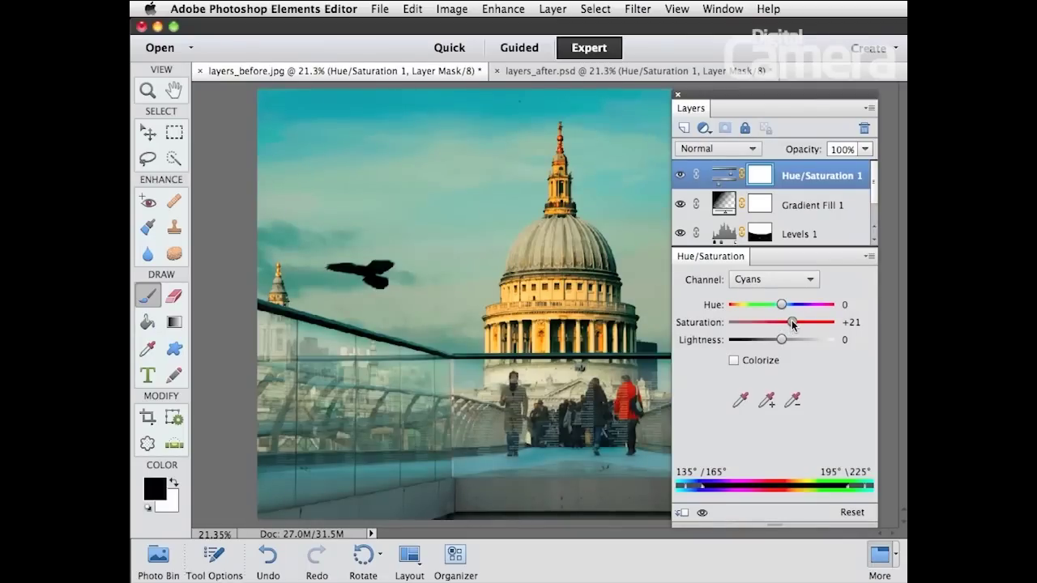
{"action": "left_click_drag", "start_coordinate": [792, 323], "coordinate": [790, 322]}
{"action": "left_click", "coordinate": [773, 280]}
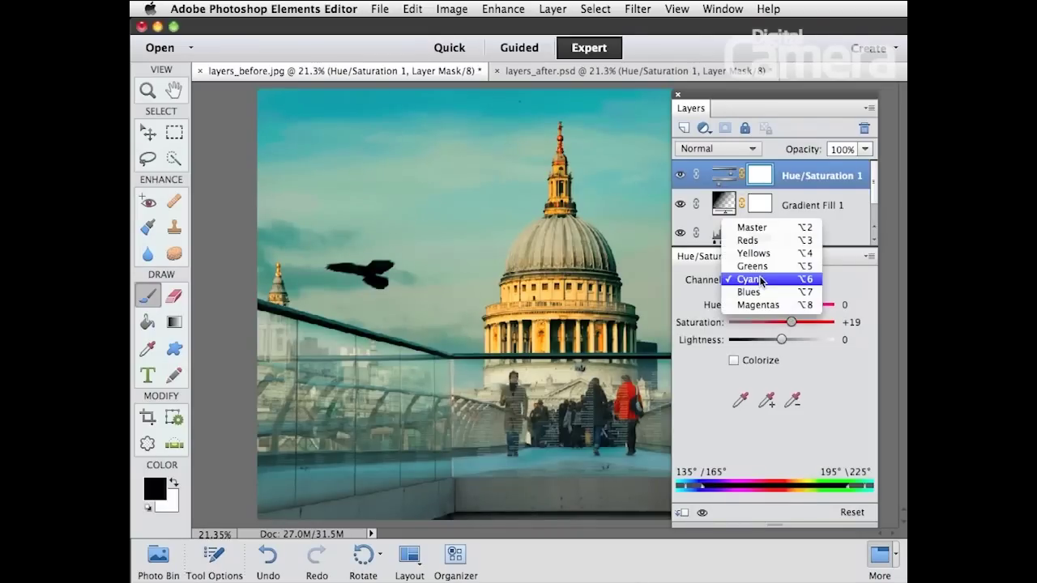
{"action": "left_click", "coordinate": [762, 230]}
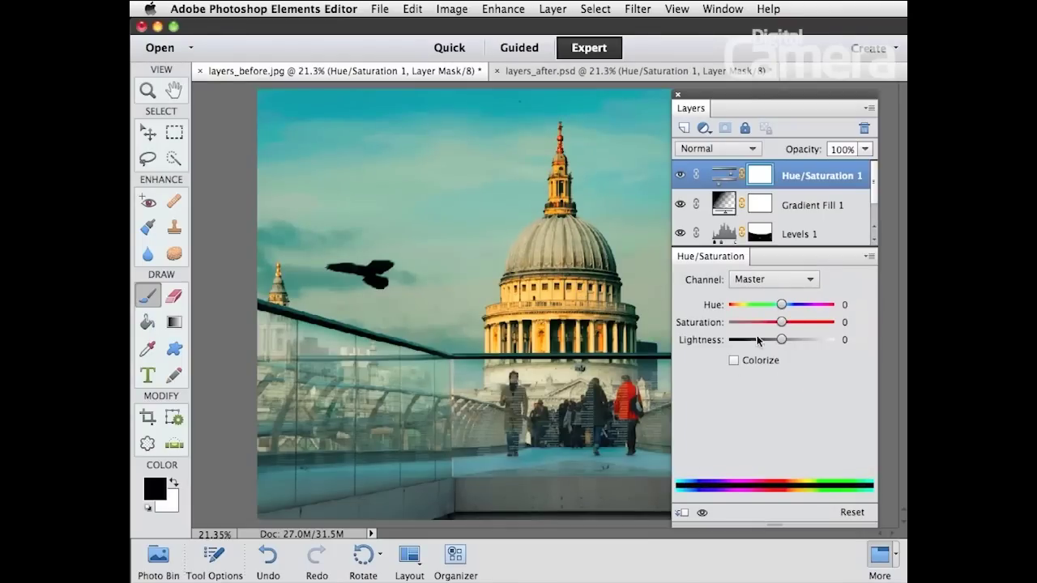
{"action": "left_click_drag", "start_coordinate": [780, 322], "coordinate": [770, 321]}
Lower Master saturation to -30 and paint black on the mask over the spire top.
{"action": "left_click_drag", "start_coordinate": [767, 321], "coordinate": [765, 321]}
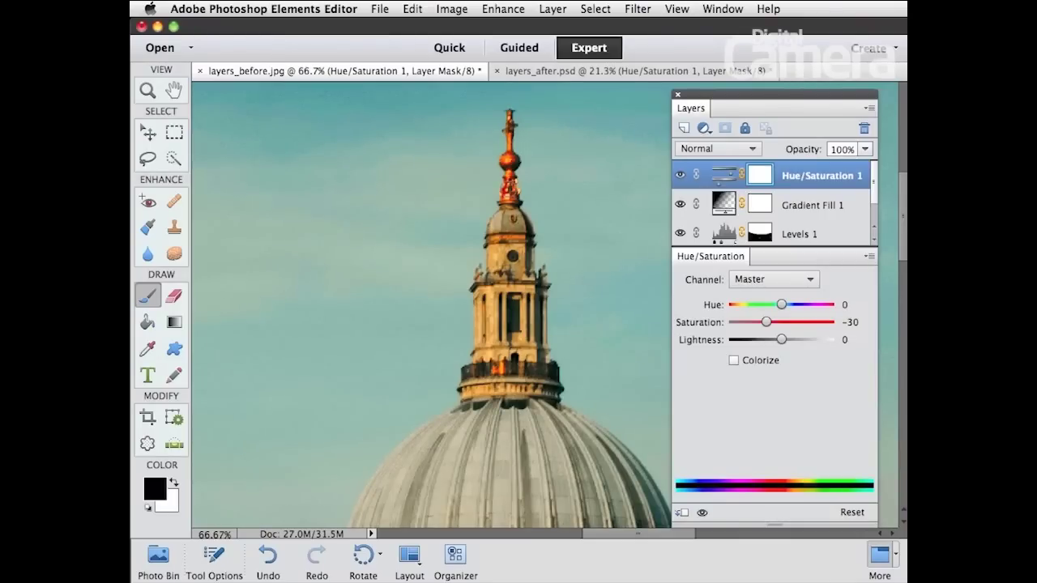
{"action": "left_click", "coordinate": [147, 298]}
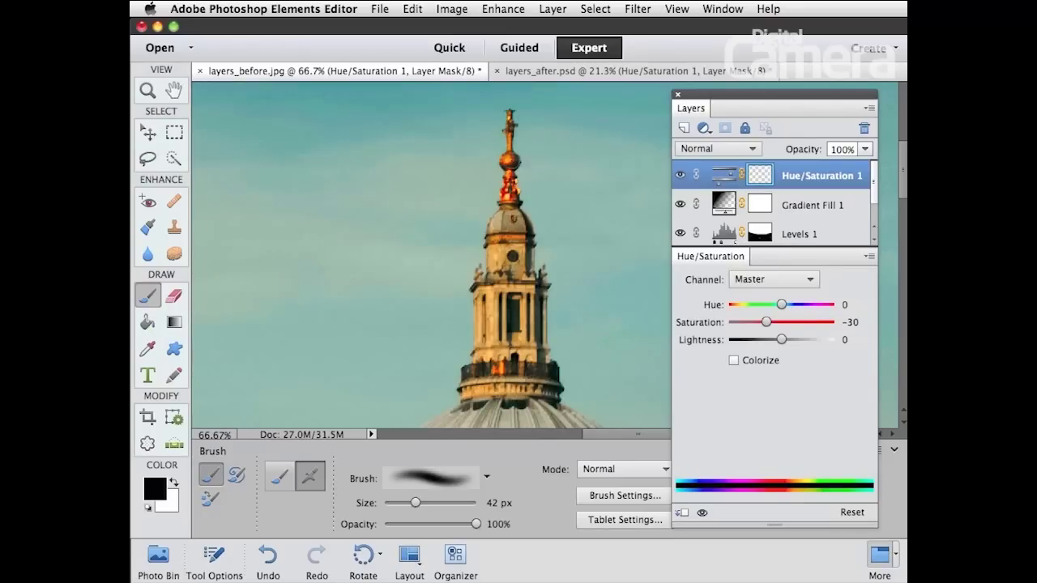
{"action": "left_click_drag", "start_coordinate": [517, 193], "coordinate": [496, 239]}
{"action": "left_click_drag", "start_coordinate": [506, 232], "coordinate": [513, 188]}
Zoom to Fit on Screen and disable the Hue/Saturation 1 mask to compare.
{"action": "key", "text": "z"}
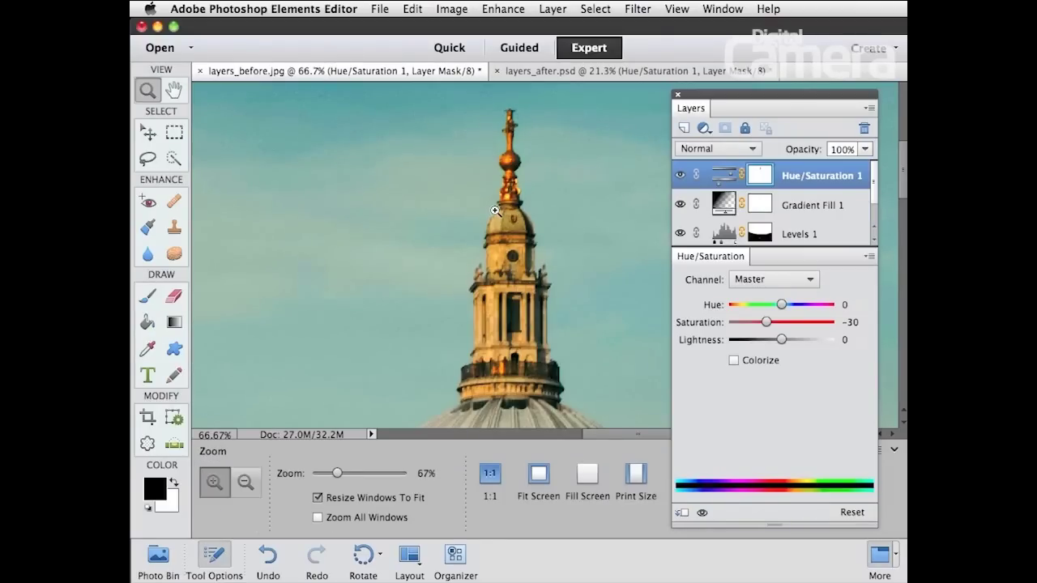
{"action": "right_click", "coordinate": [495, 211]}
{"action": "left_click", "coordinate": [504, 216]}
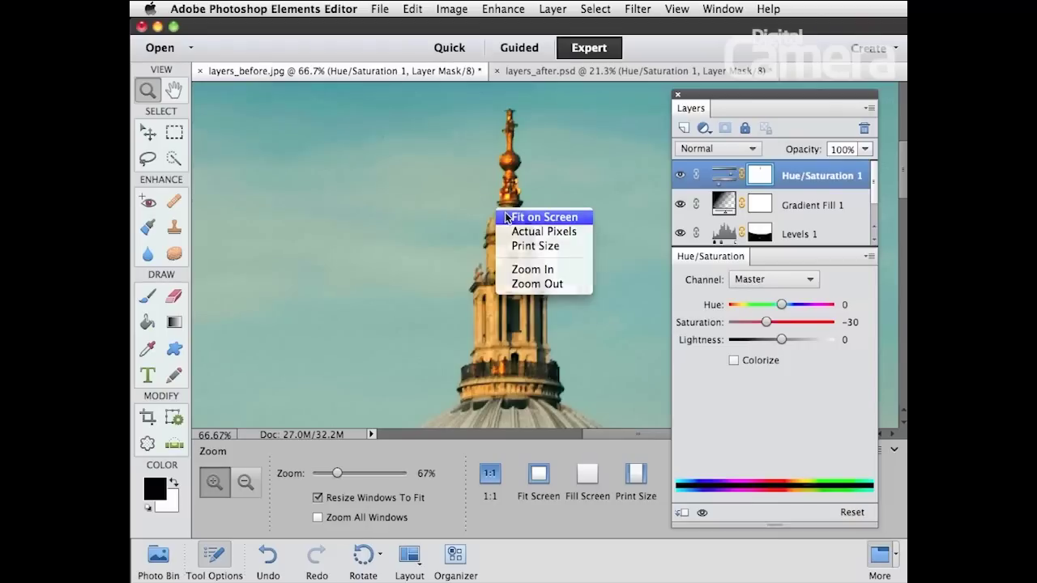
{"action": "left_click", "coordinate": [762, 175], "text": "shift"}
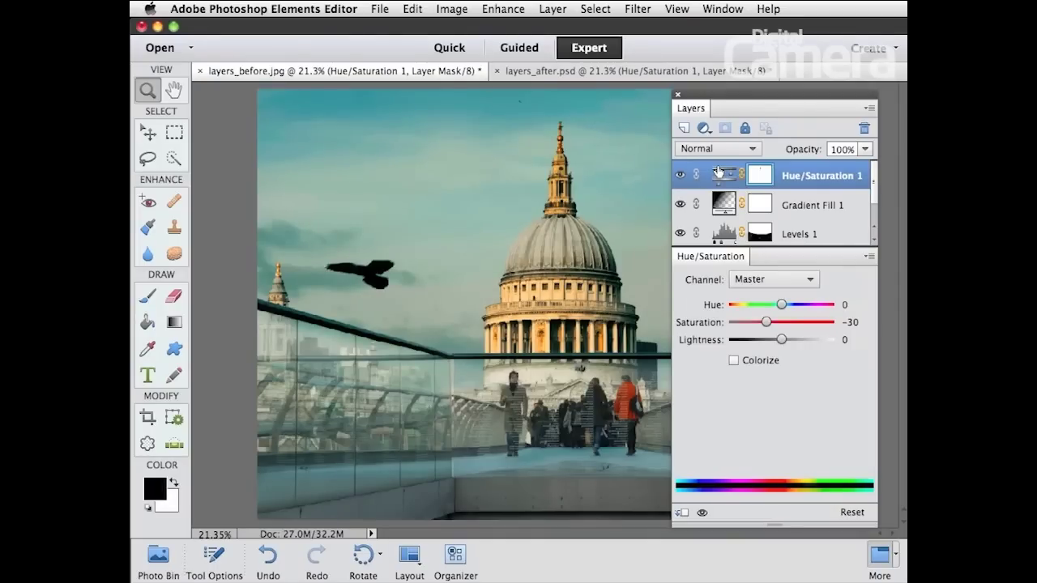
Stamp all visible layers into a new top Layer 1 and set its blend mode to Multiply.
{"action": "key", "text": "ctrl+alt+shift+e"}
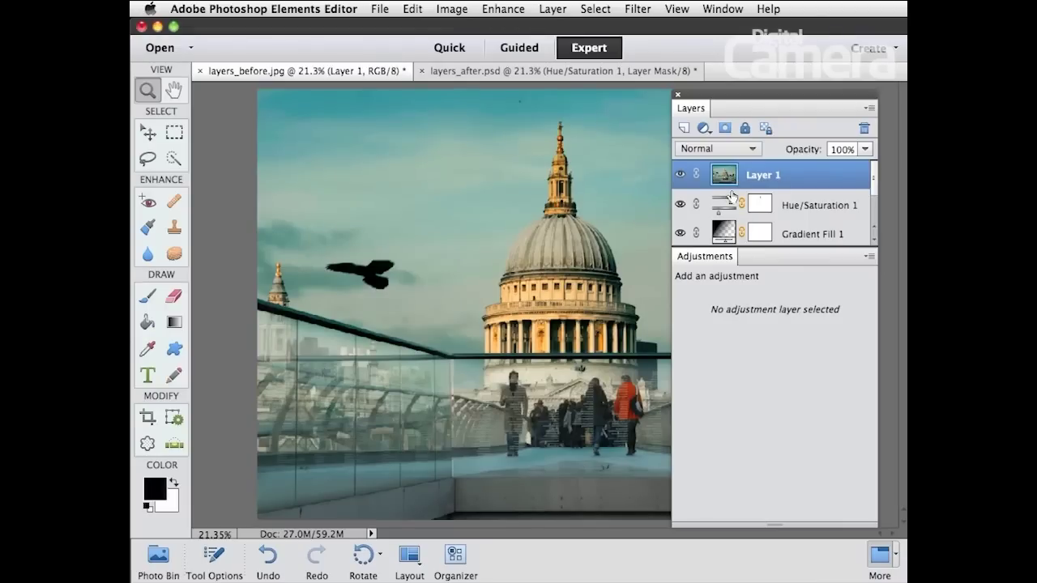
{"action": "left_click_drag", "start_coordinate": [703, 254], "coordinate": [703, 311]}
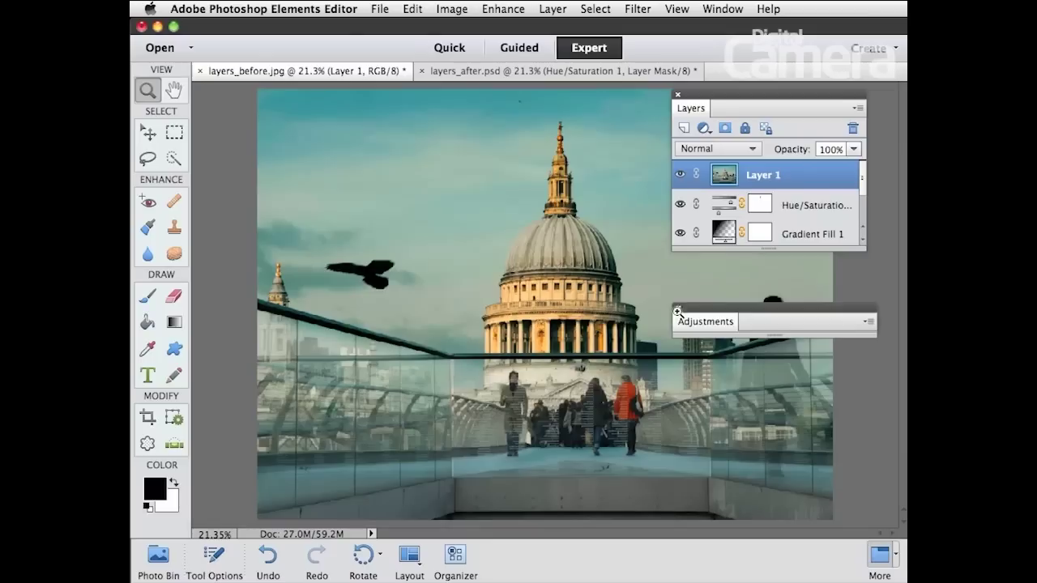
{"action": "left_click", "coordinate": [678, 308]}
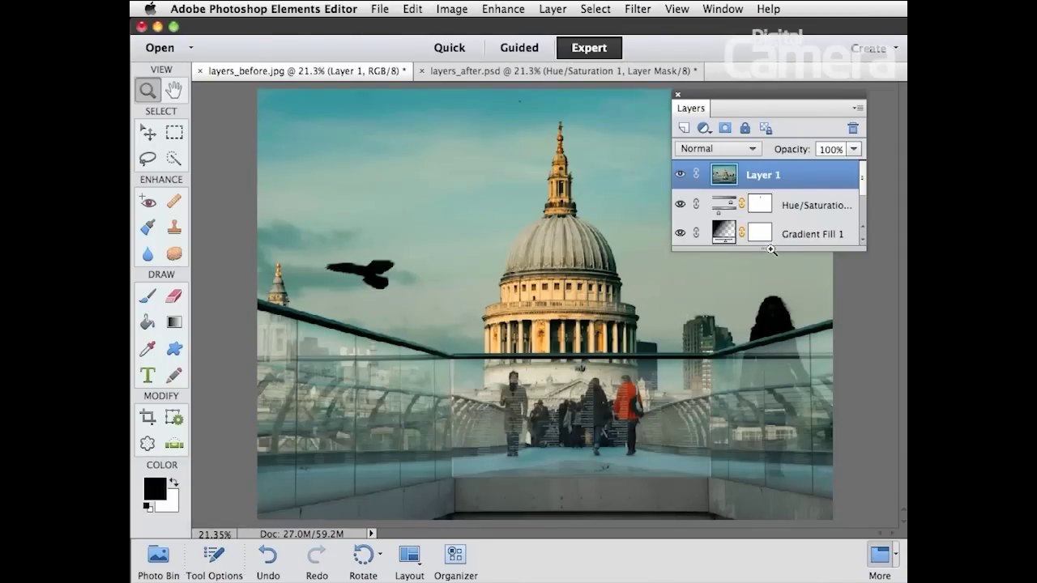
{"action": "left_click_drag", "start_coordinate": [770, 249], "coordinate": [768, 327]}
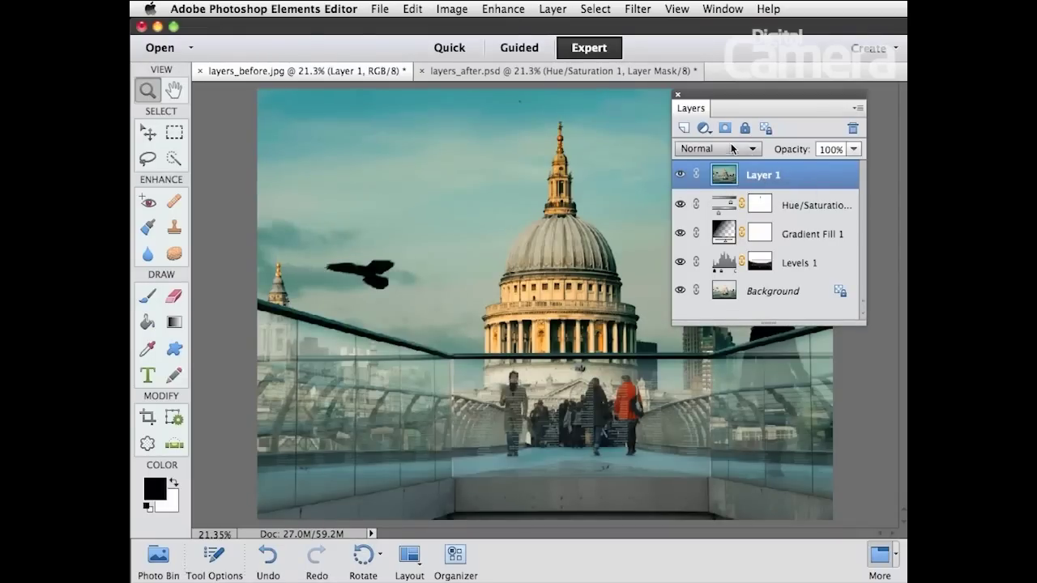
{"action": "left_click", "coordinate": [732, 149]}
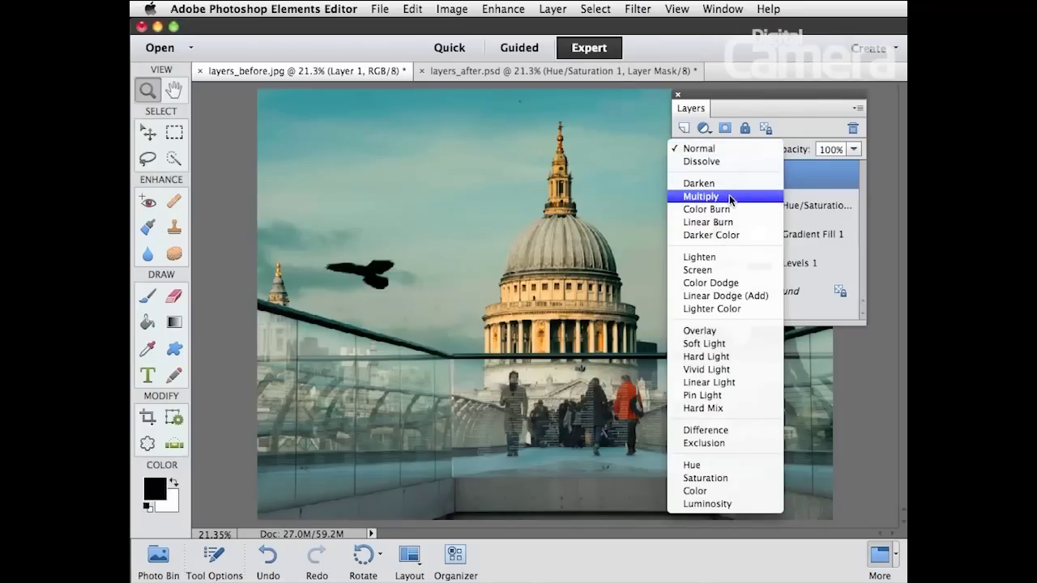
{"action": "left_click", "coordinate": [729, 196]}
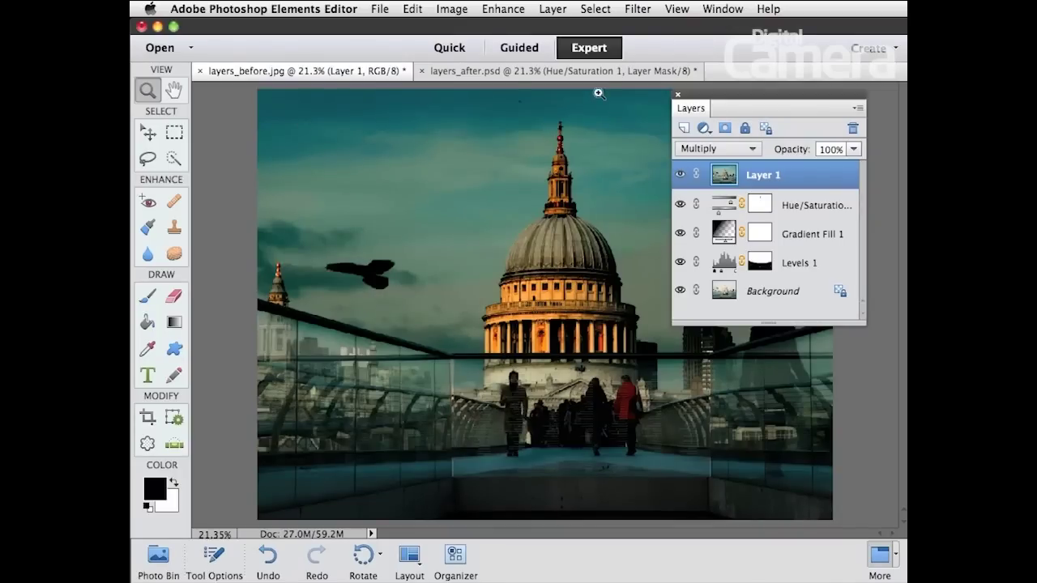
{"action": "left_click", "coordinate": [556, 10]}
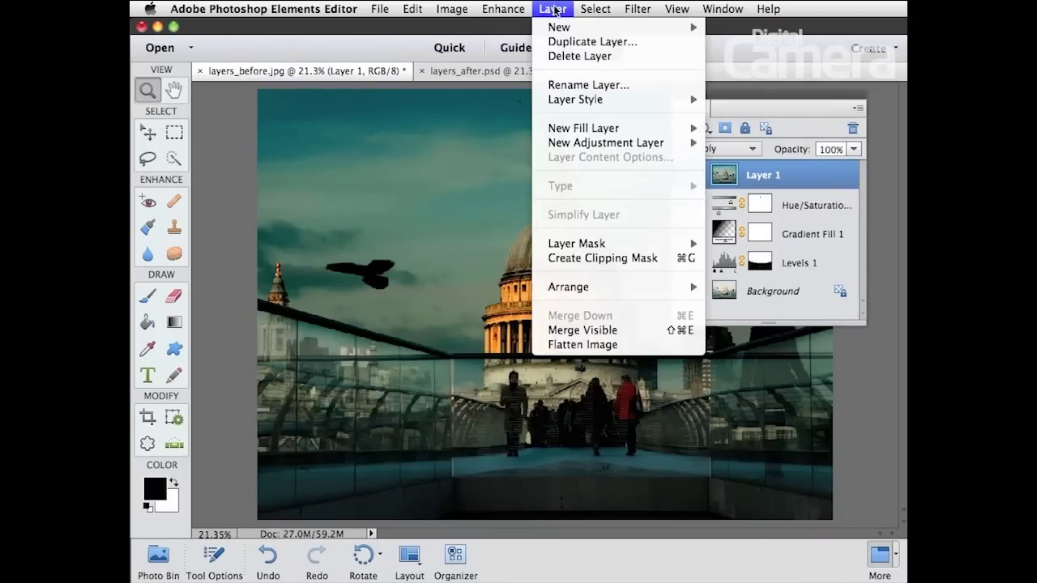
Give Layer 1 a Reveal All mask and draw a 150 px feathered ellipse around the dome.
{"action": "mouse_move", "coordinate": [577, 243]}
{"action": "left_click", "coordinate": [777, 243]}
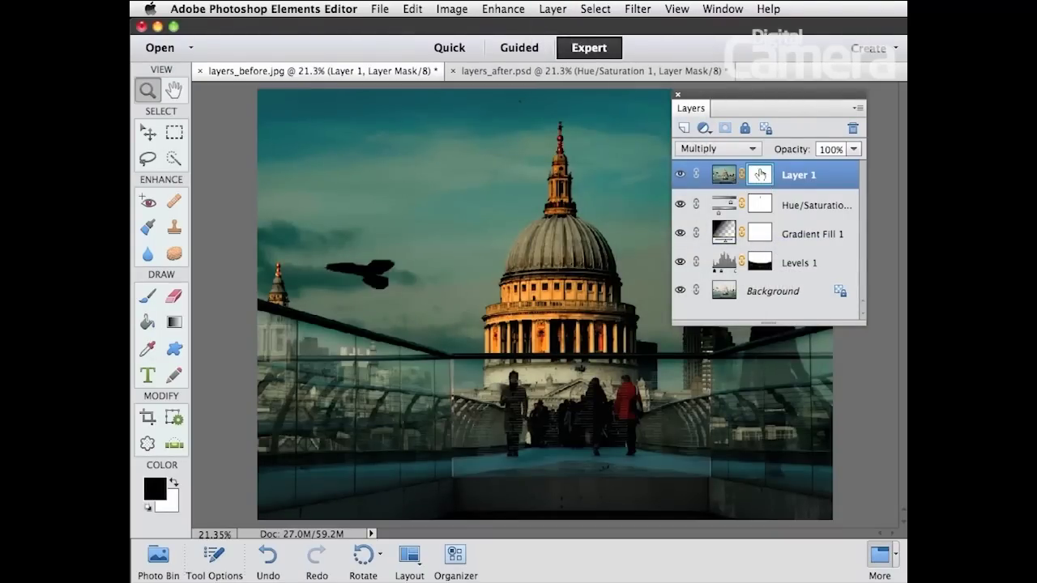
{"action": "key", "text": "m"}
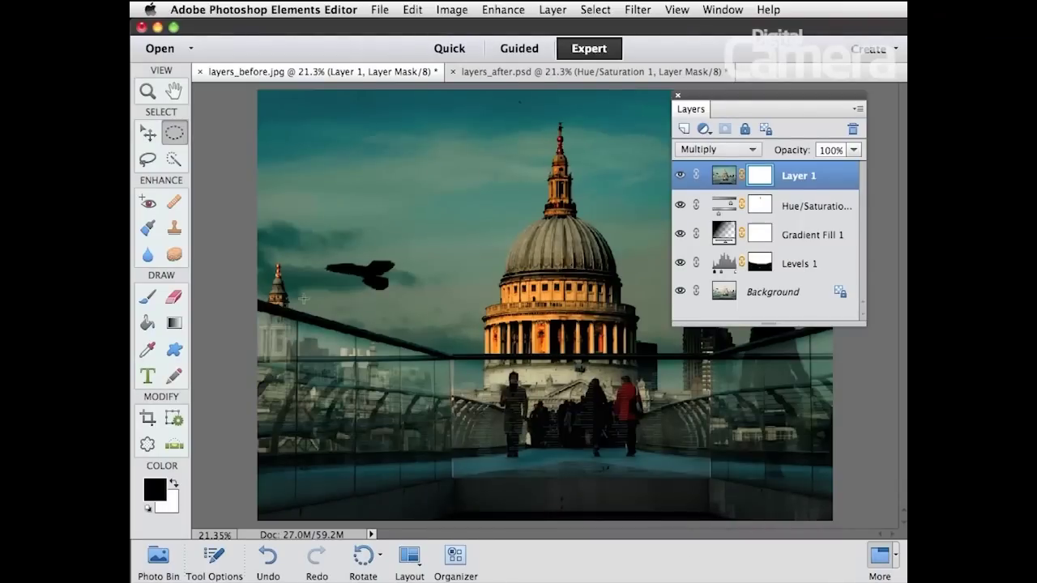
{"action": "left_click", "coordinate": [175, 135]}
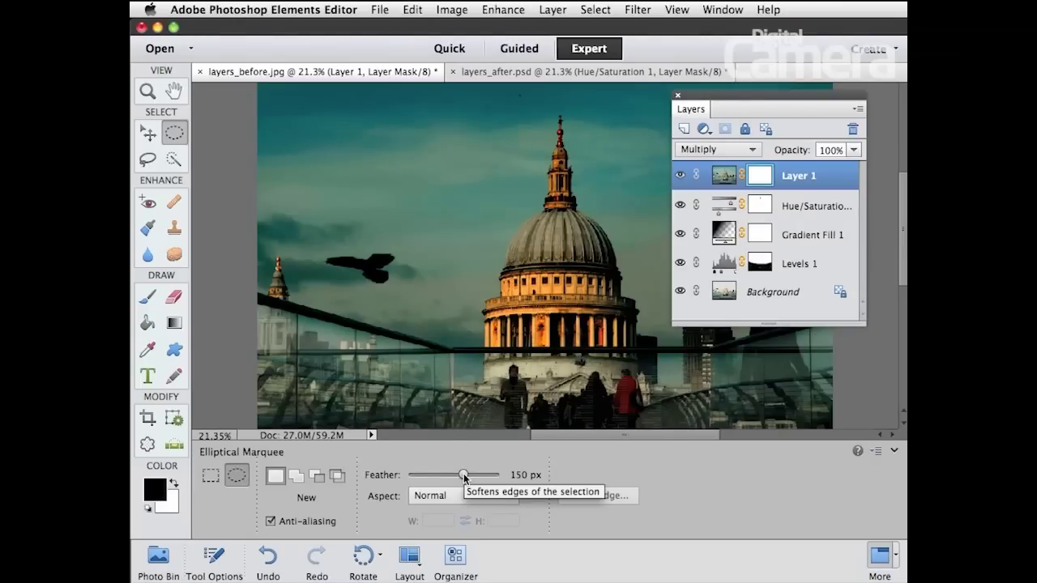
{"action": "left_click", "coordinate": [894, 450]}
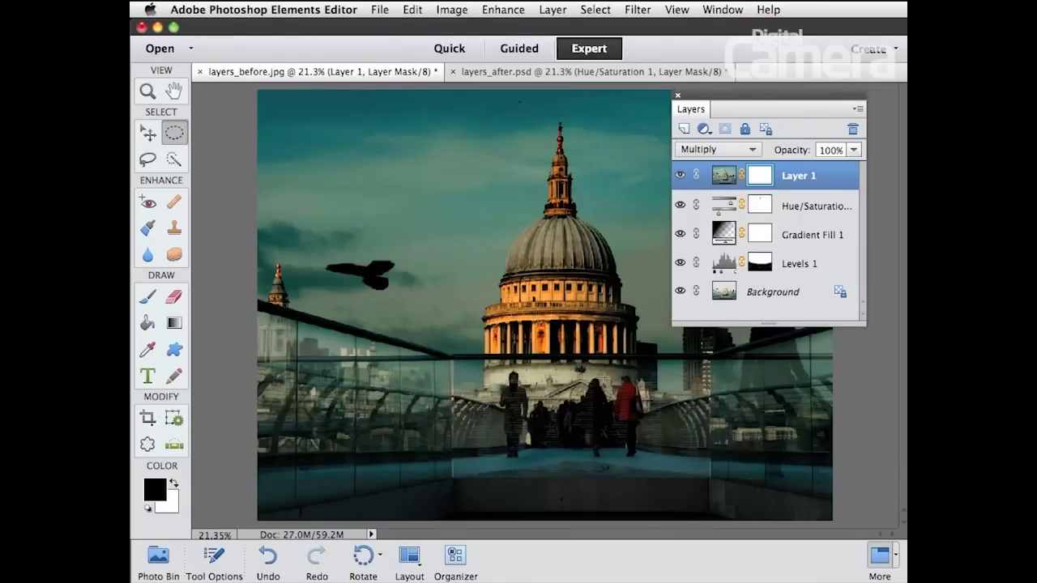
{"action": "left_click_drag", "start_coordinate": [555, 332], "coordinate": [872, 575]}
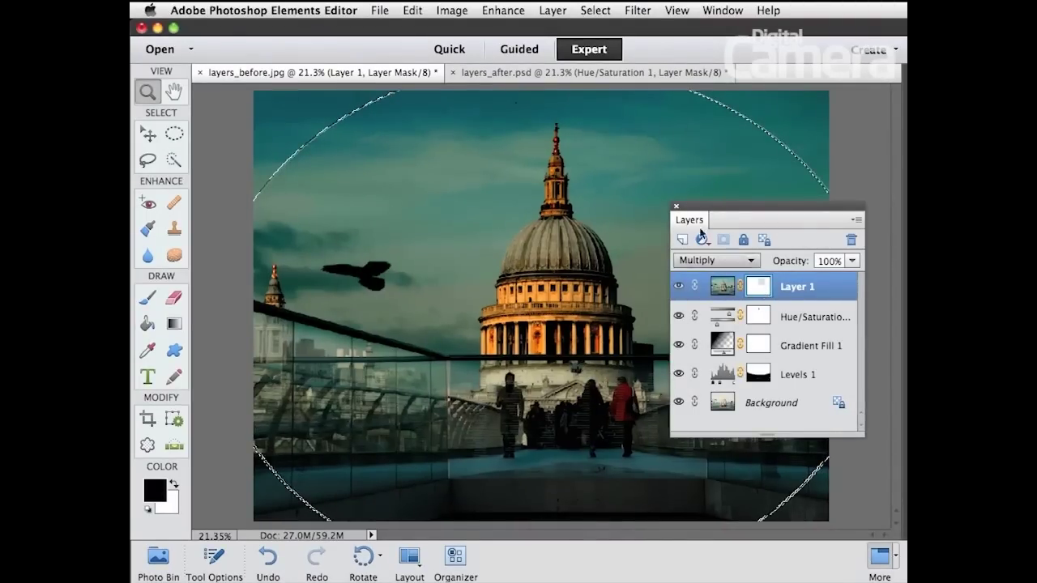
Fill the elliptical selection on Layer 1's mask with black, then deselect.
{"action": "left_click", "coordinate": [412, 11]}
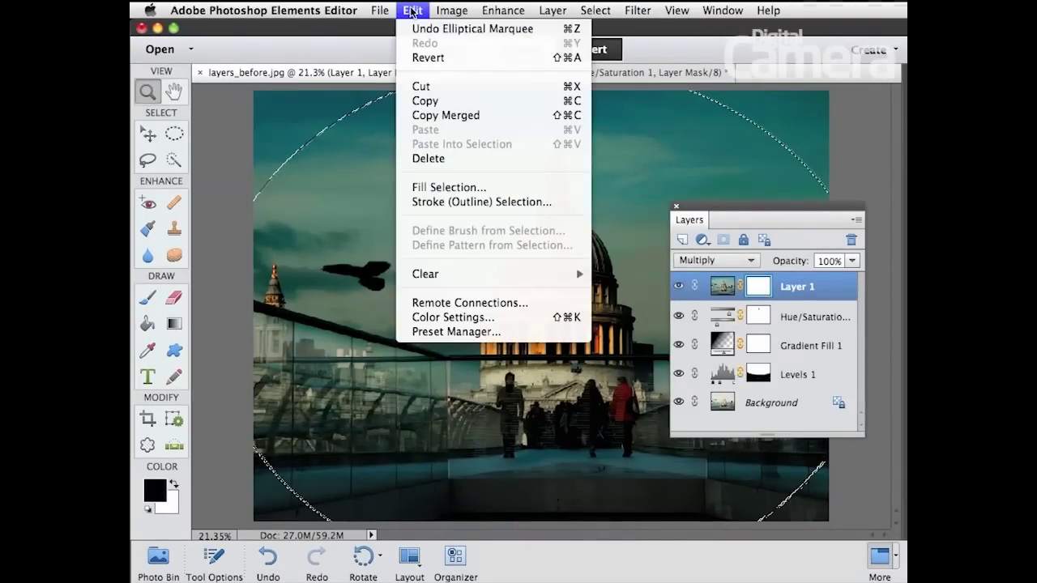
{"action": "left_click", "coordinate": [448, 186]}
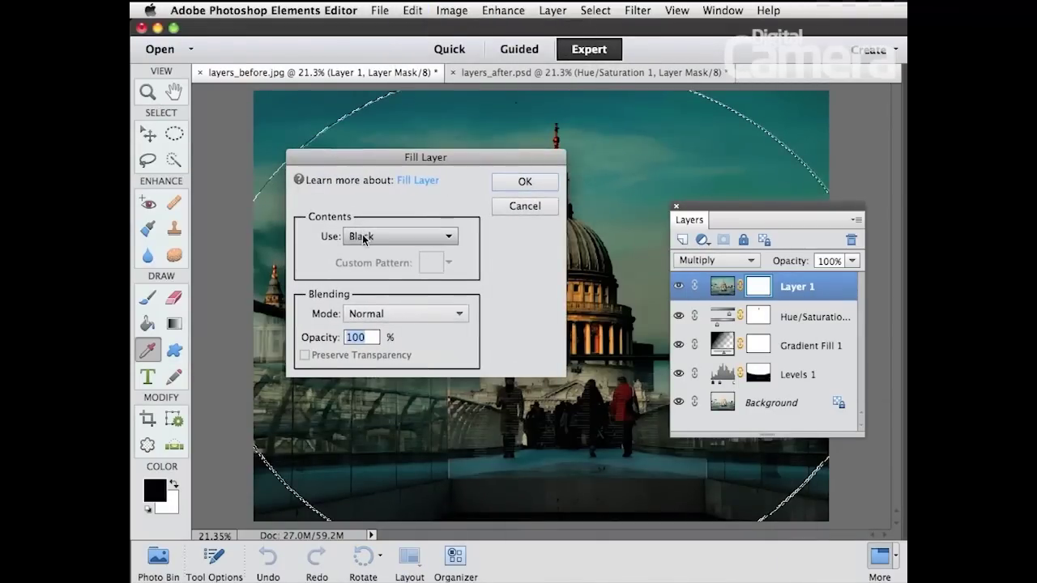
{"action": "left_click", "coordinate": [525, 181]}
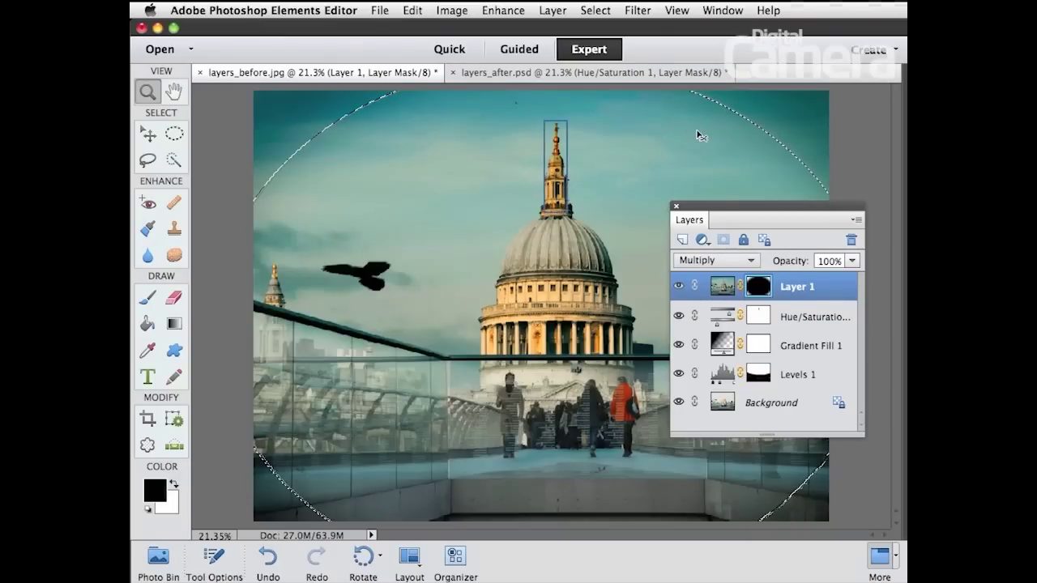
{"action": "key", "text": "ctrl+d"}
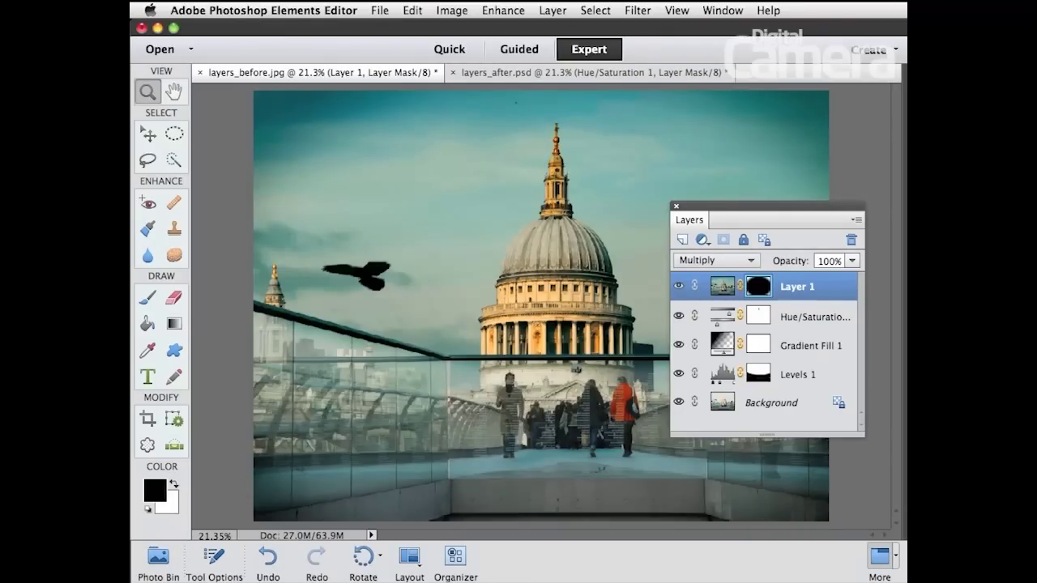
{"action": "key", "text": "F7"}
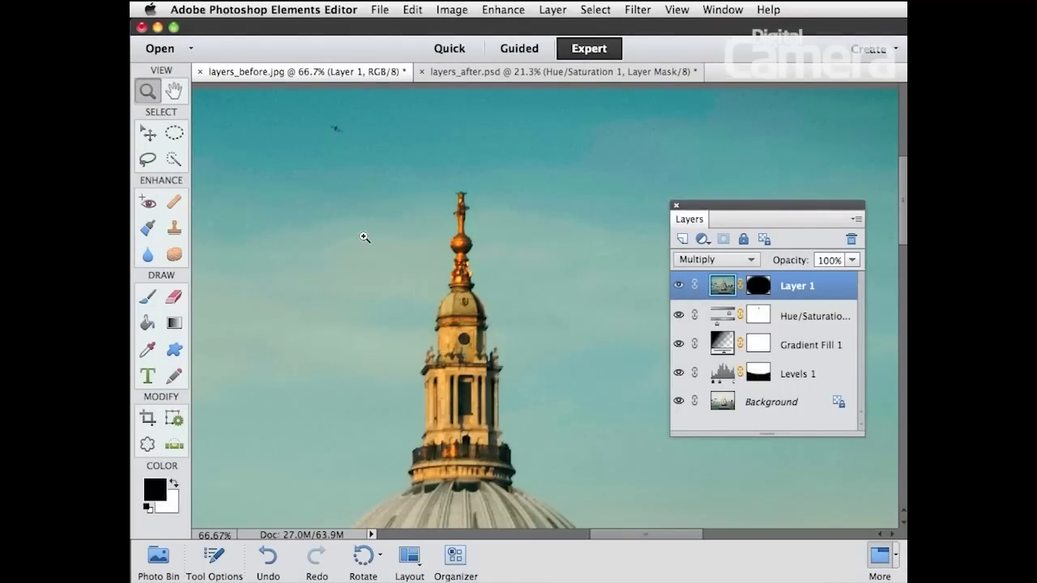
On a new Layer 2, clone clean sky over the bird speck and compare before/after.
{"action": "left_click", "coordinate": [682, 239]}
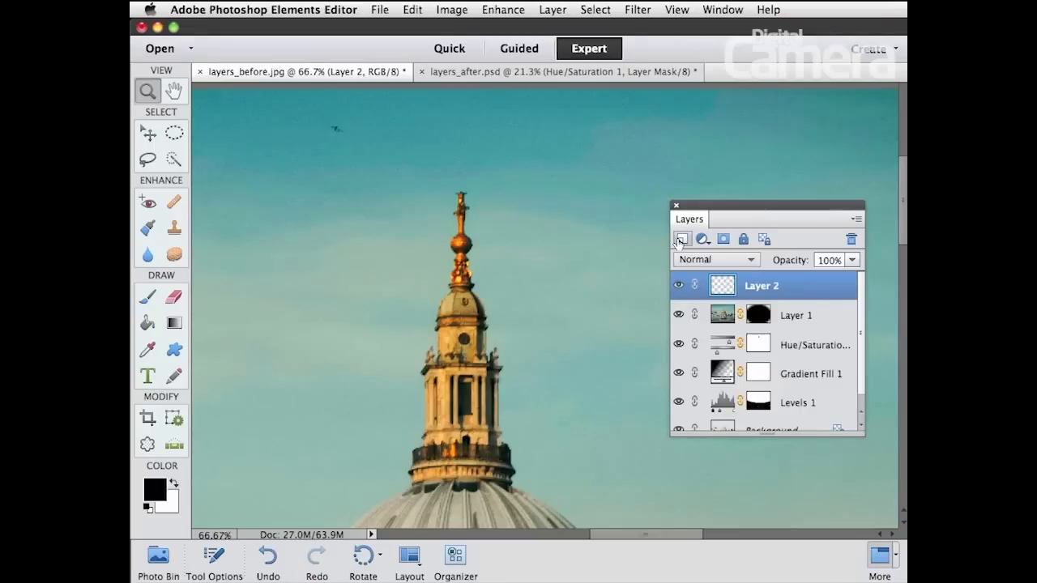
{"action": "left_click", "coordinate": [175, 229]}
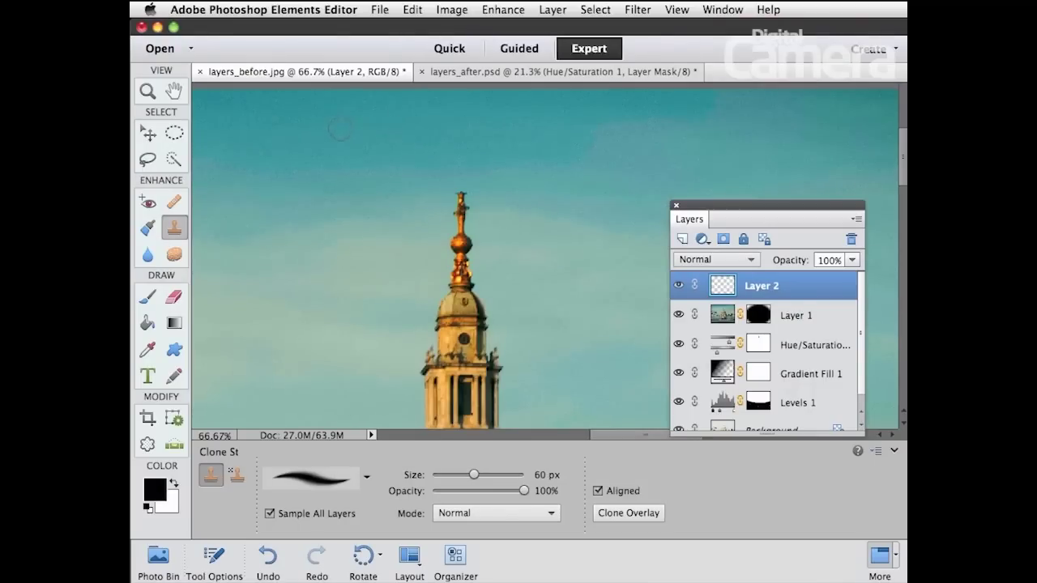
{"action": "left_click_drag", "start_coordinate": [340, 128], "coordinate": [342, 136]}
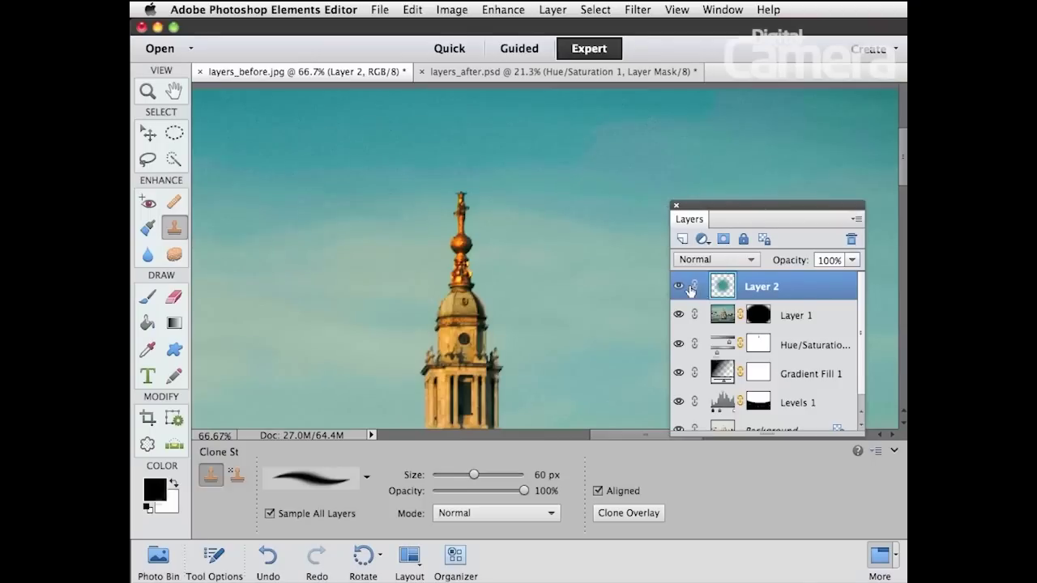
{"action": "left_click", "coordinate": [678, 286]}
{"action": "left_click", "coordinate": [679, 286]}
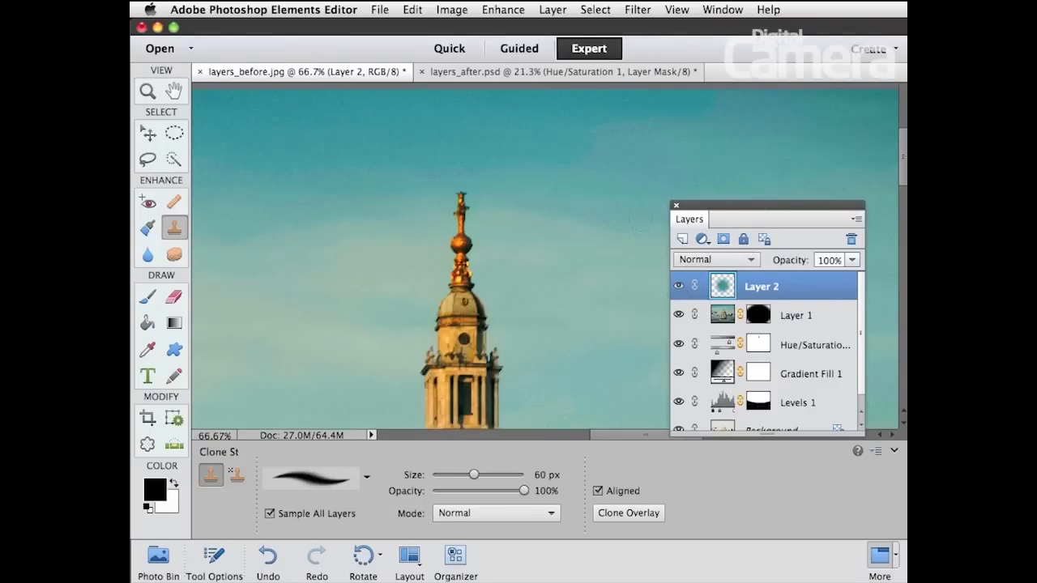